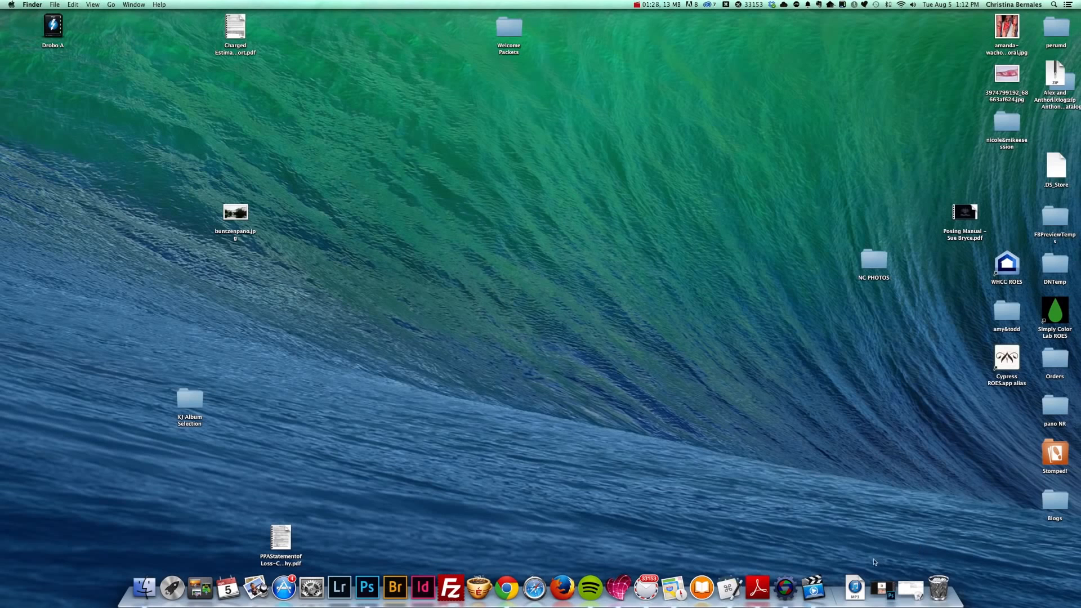
# Step: Open the Downloads folder in Finder and sort its contents by date modified, newest first
pyautogui.click(142, 589)
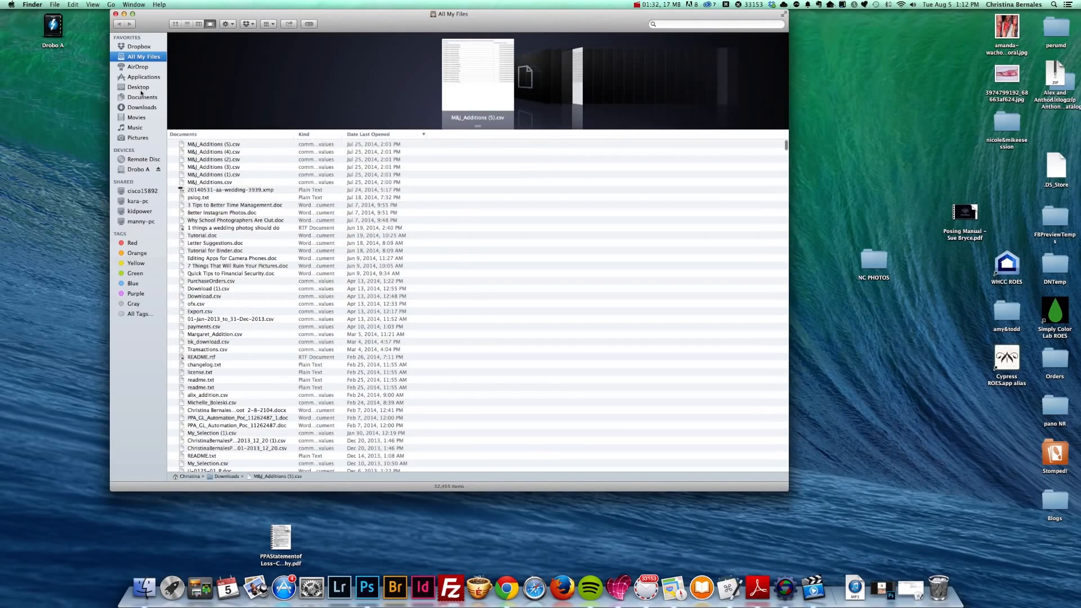
pyautogui.click(142, 107)
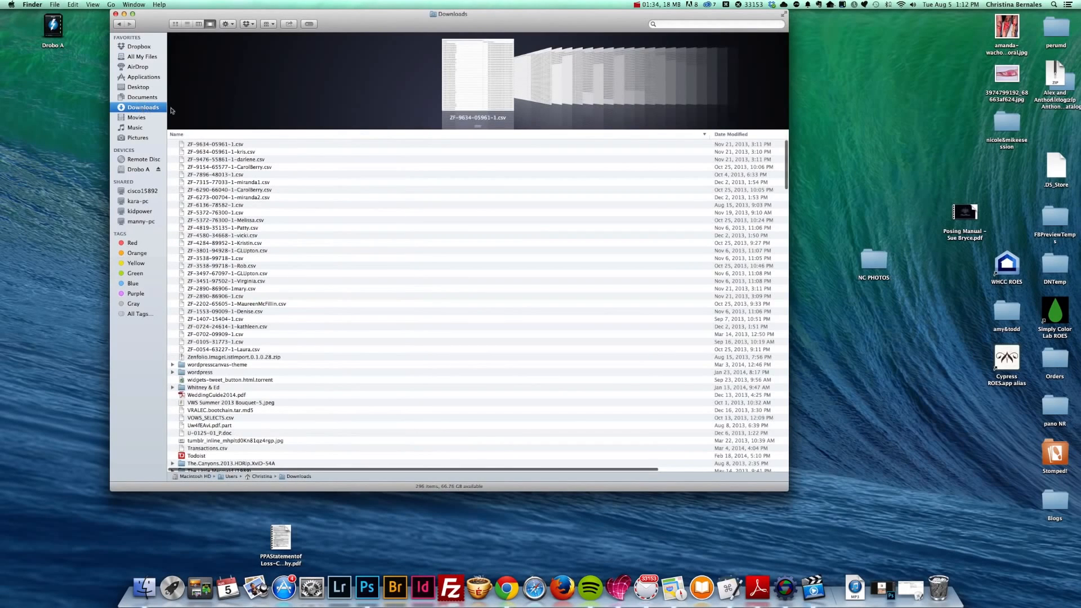
pyautogui.click(734, 134)
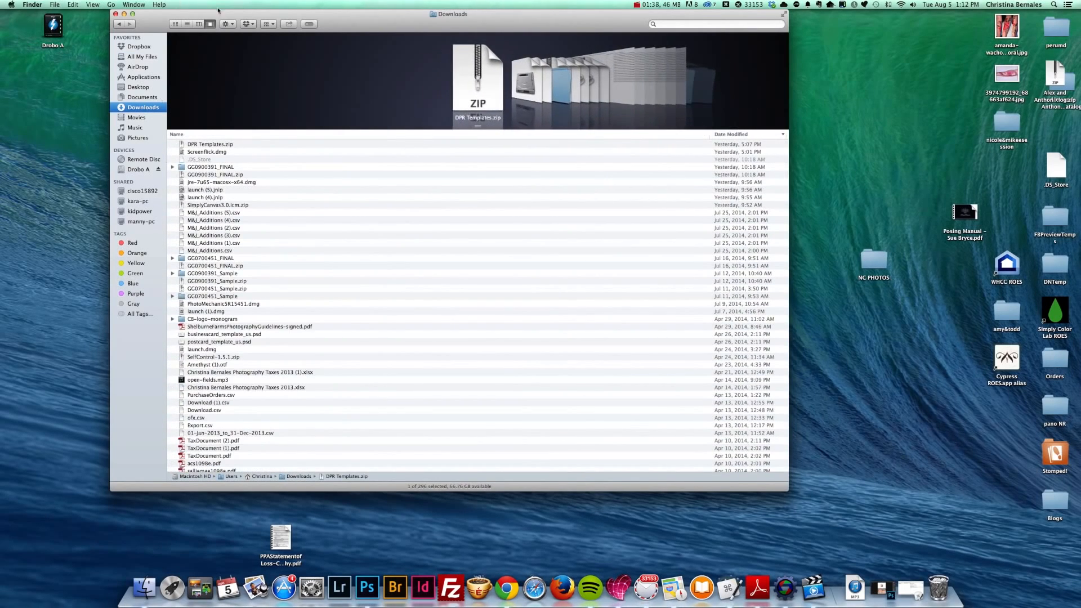
# Step: Extract the DPR Templates.zip archive in the Downloads folder
pyautogui.moveTo(218, 10); pyautogui.dragTo(235, 61)
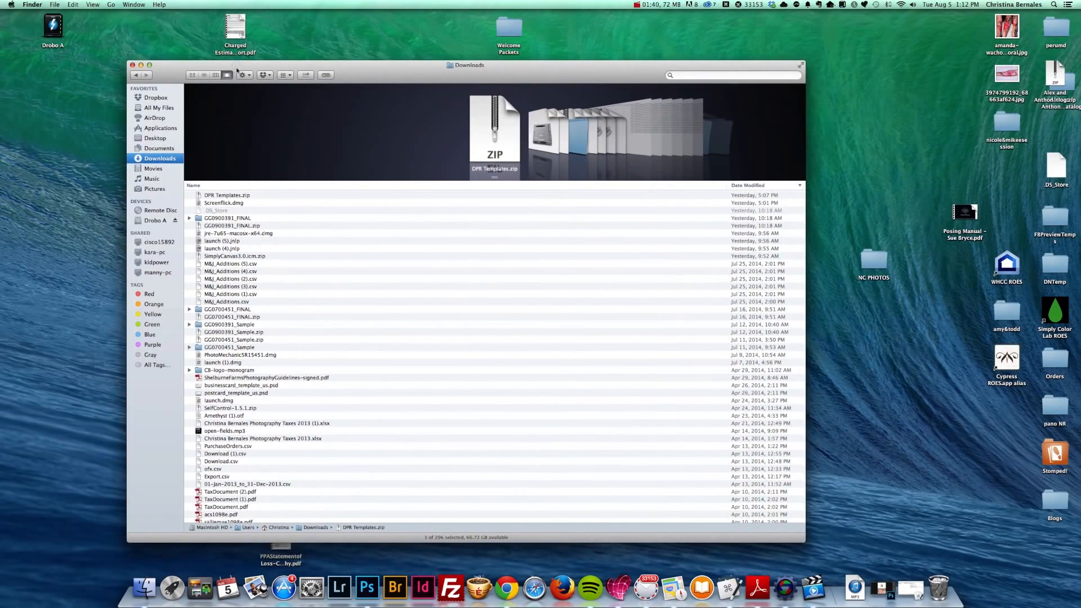
pyautogui.click(225, 195)
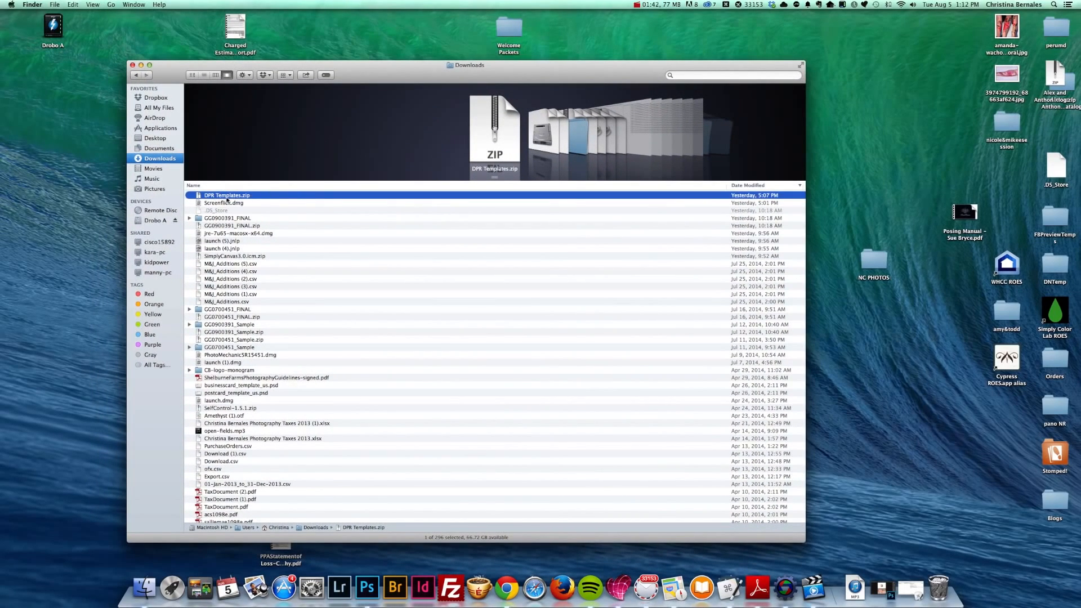
pyautogui.doubleClick(225, 196)
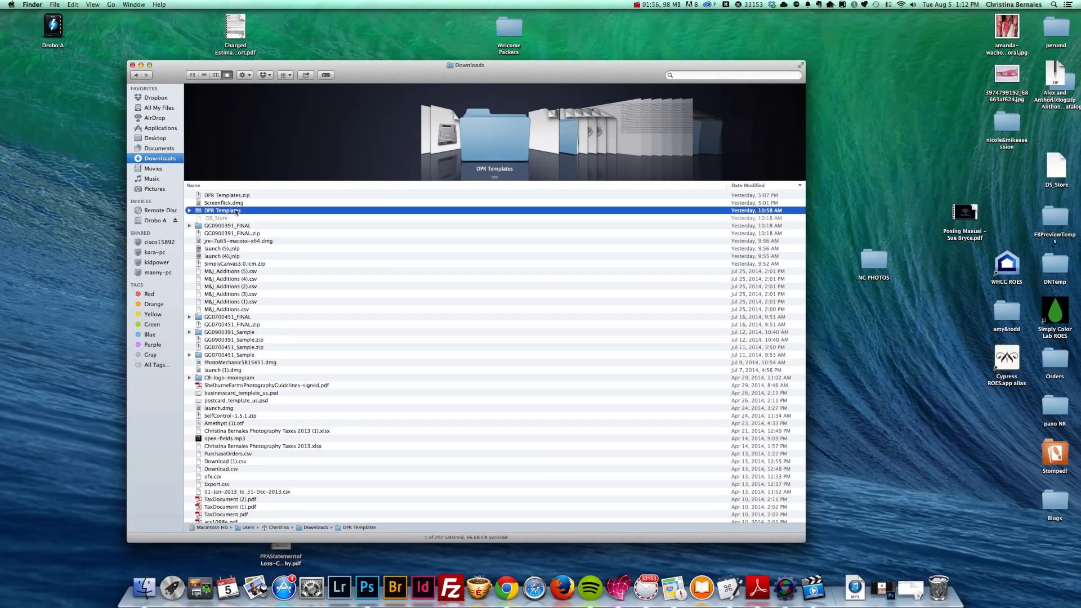
pyautogui.click(111, 5)
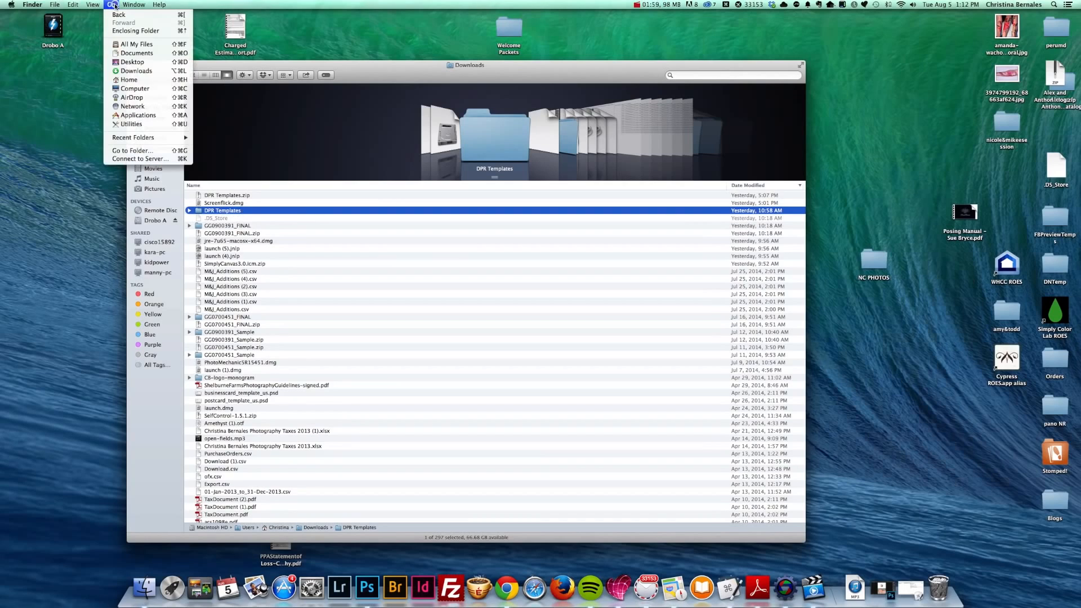
pyautogui.click(140, 90)
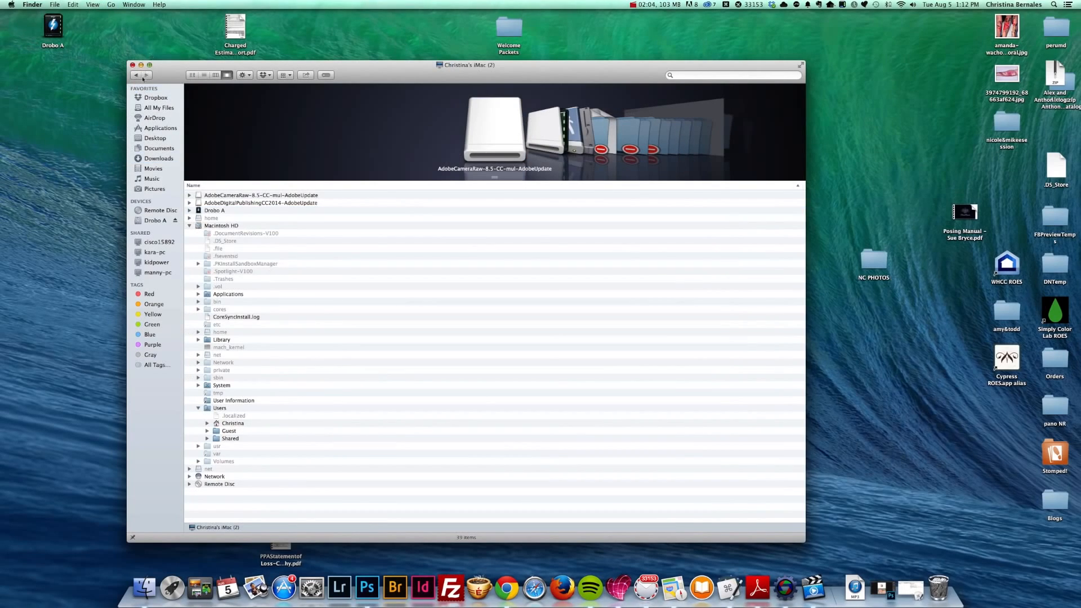
pyautogui.click(136, 75)
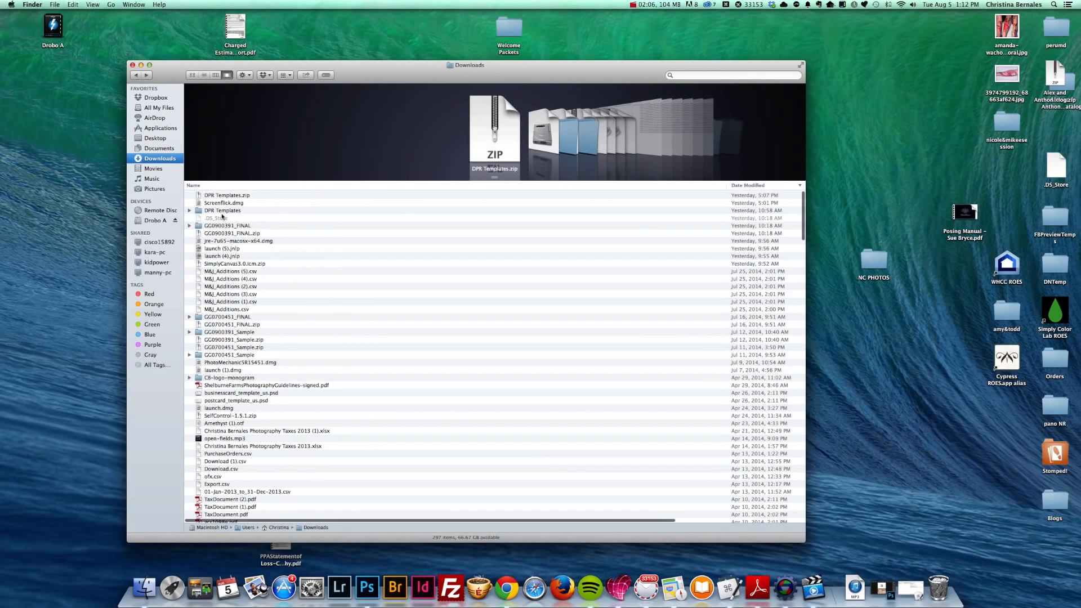
# Step: Copy the extracted DPR Templates folder from Downloads
pyautogui.rightClick(223, 214)
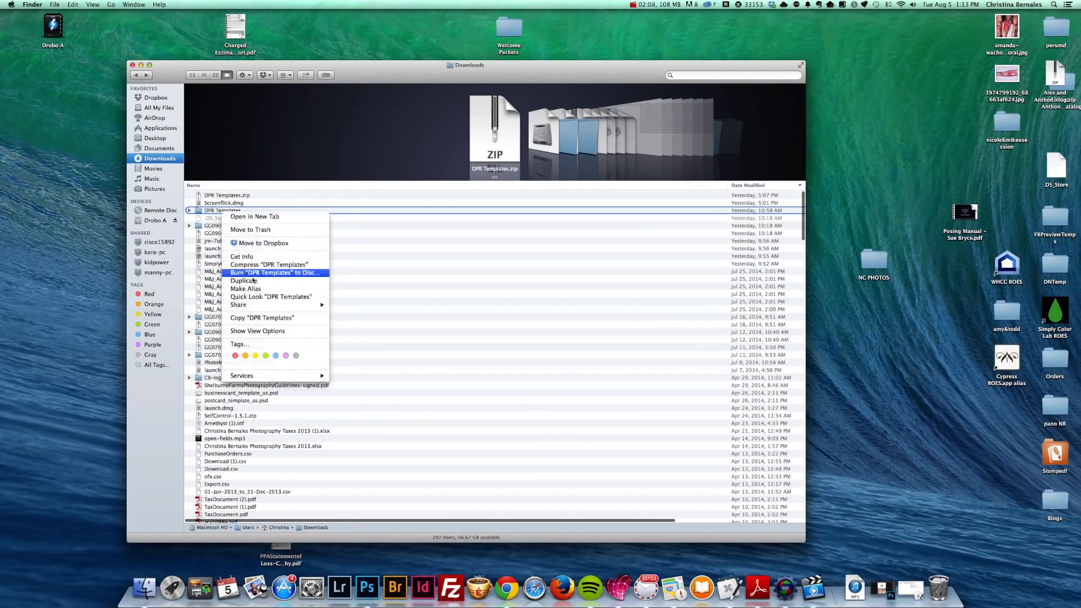
pyautogui.click(255, 318)
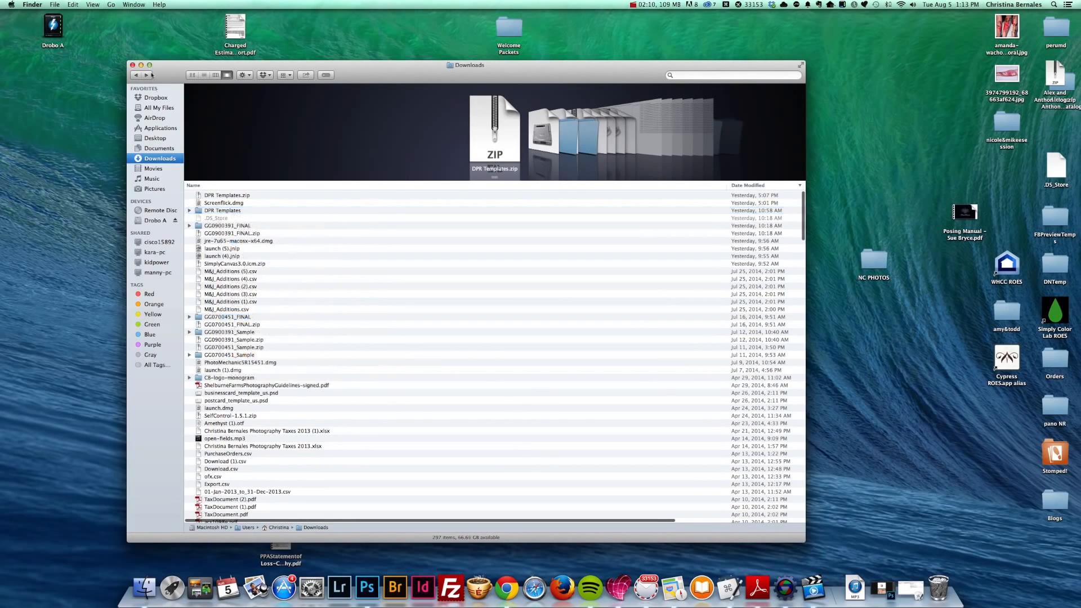
# Step: Starting from the Computer location, open the Library folder inside the active user's home folder under Macintosh HD > Users
pyautogui.click(111, 5)
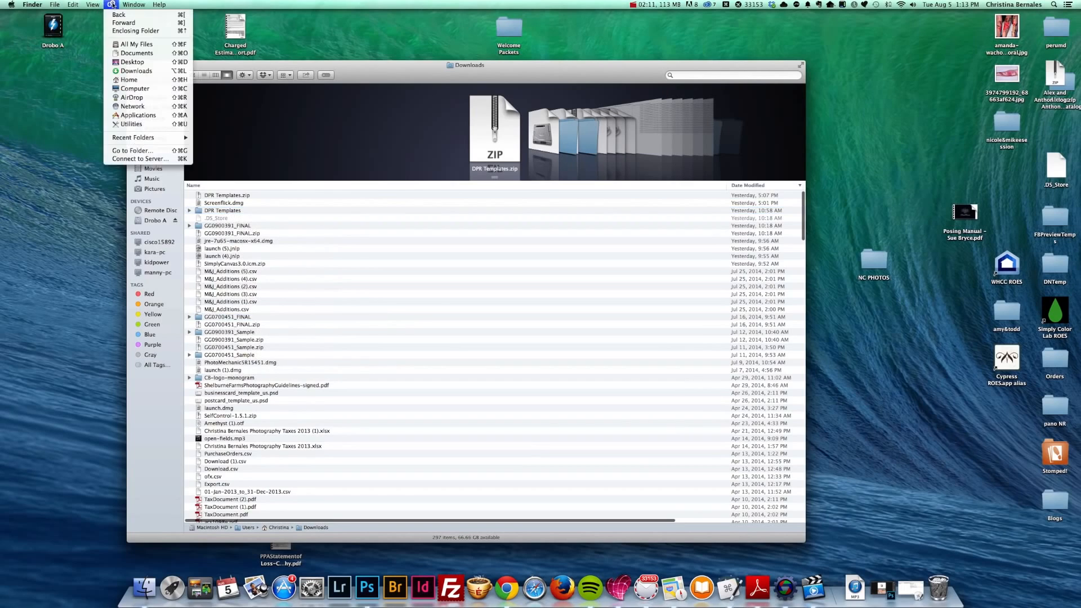
pyautogui.click(135, 88)
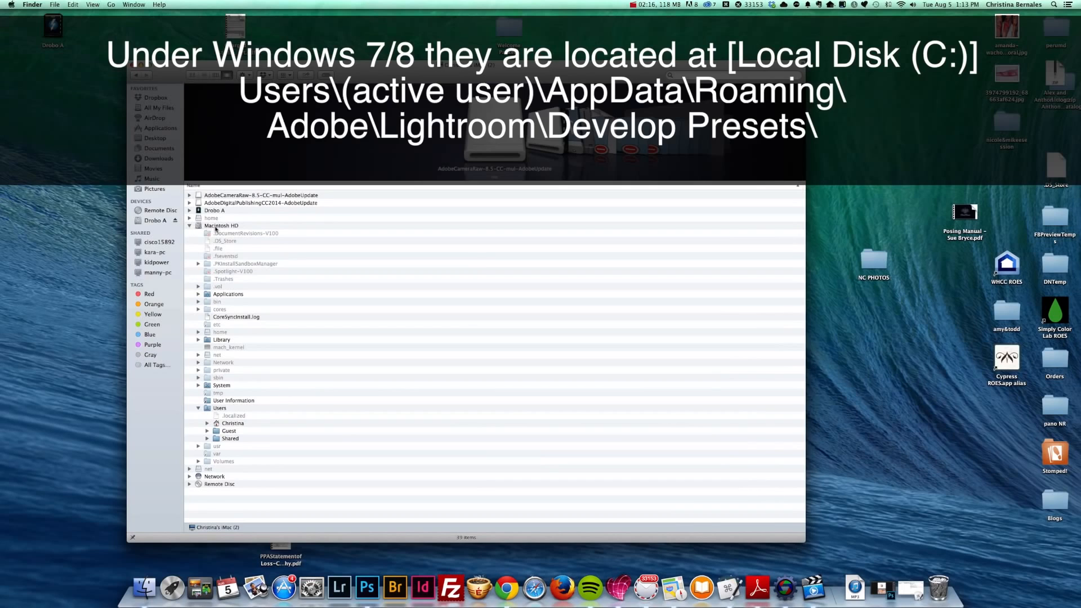
pyautogui.click(216, 226)
pyautogui.click(220, 409)
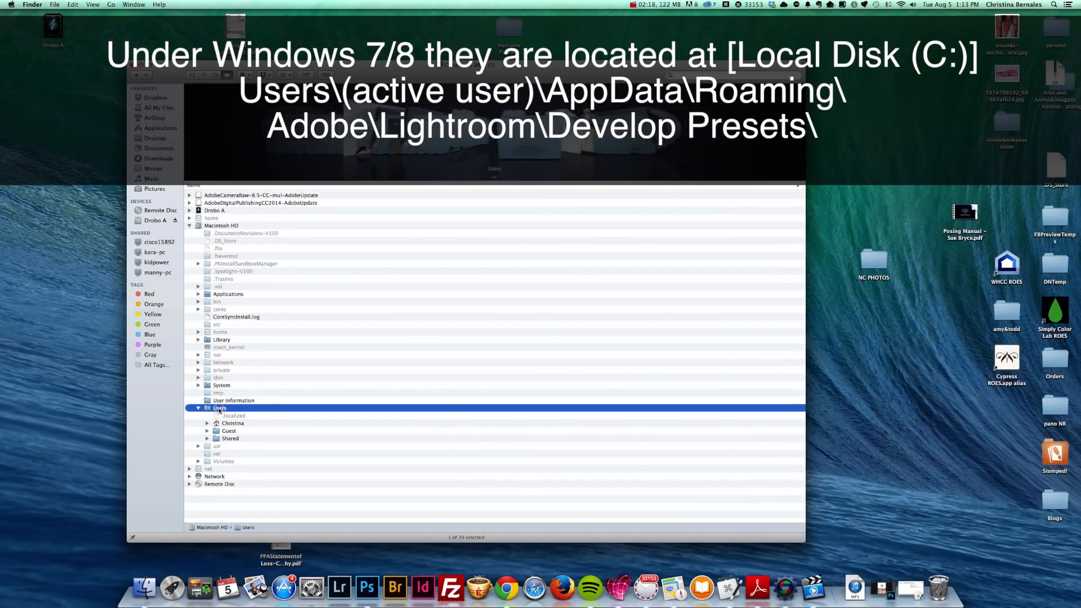
pyautogui.doubleClick(231, 424)
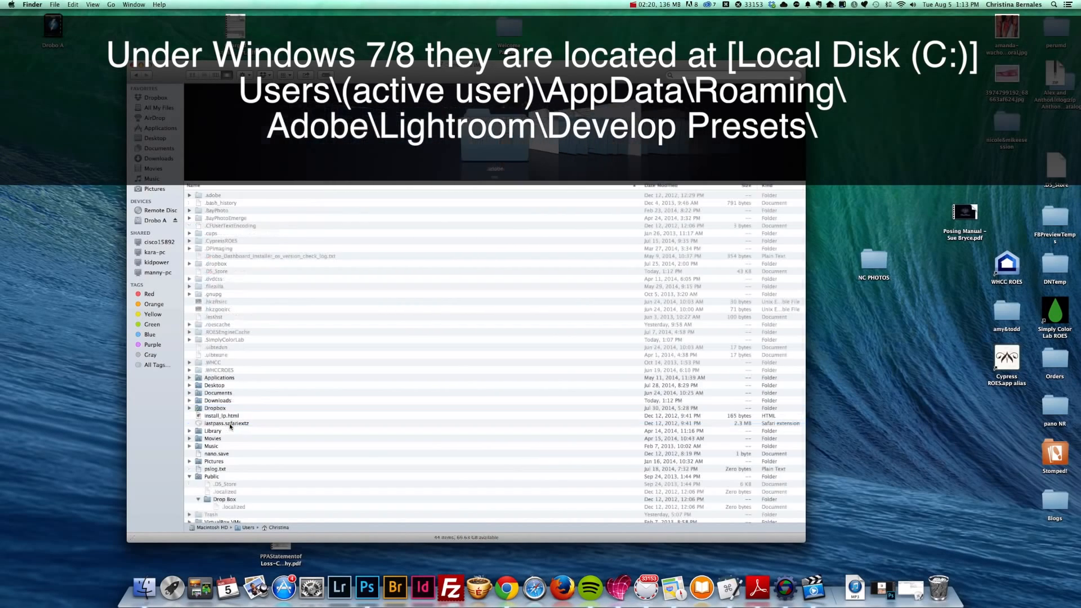
pyautogui.scroll(-1, 228, 428)
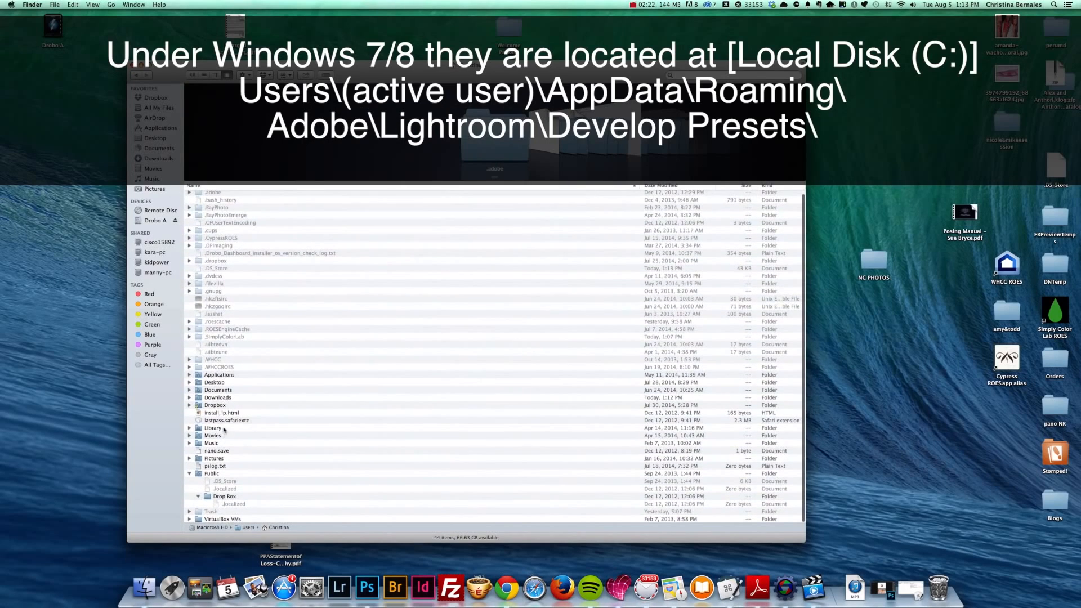
pyautogui.doubleClick(217, 428)
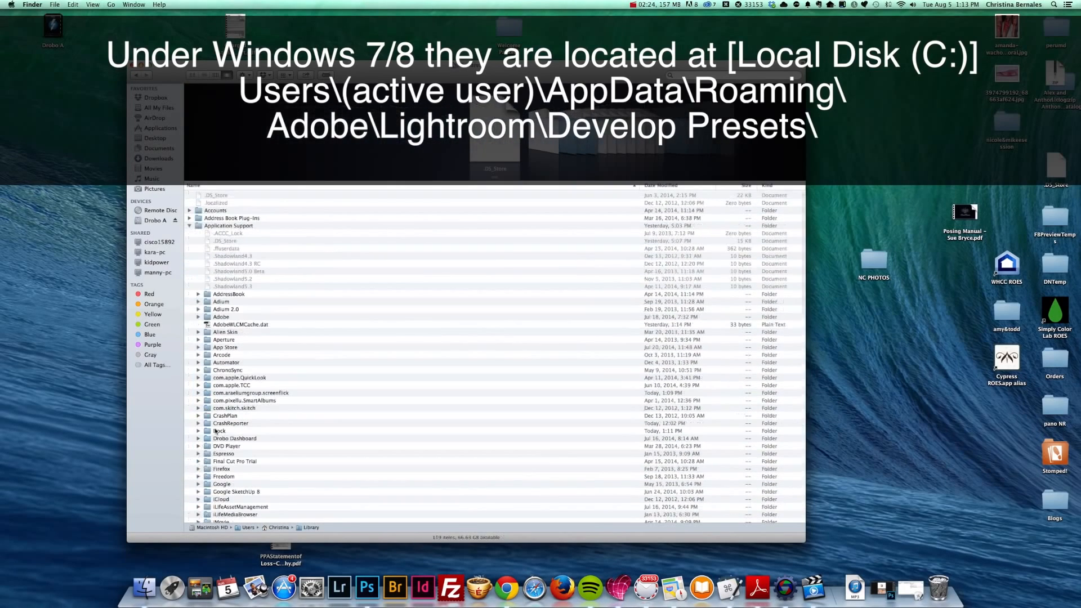
# Step: Collapse the expanded Application Support folder in Library, and go through it to the Adobe > Lightroom folder
pyautogui.click(219, 227)
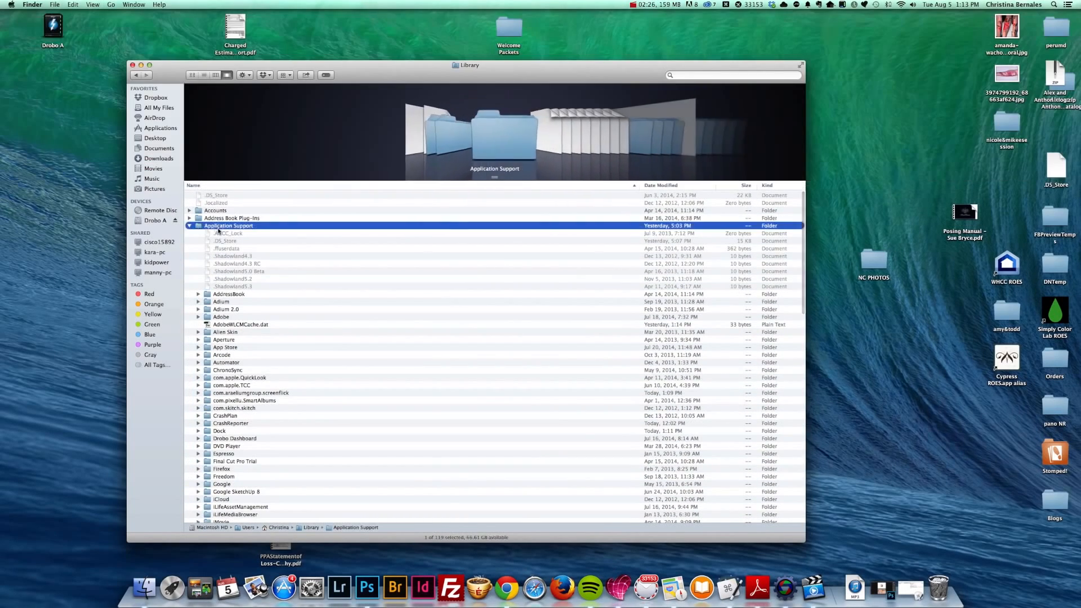
pyautogui.press('Left')
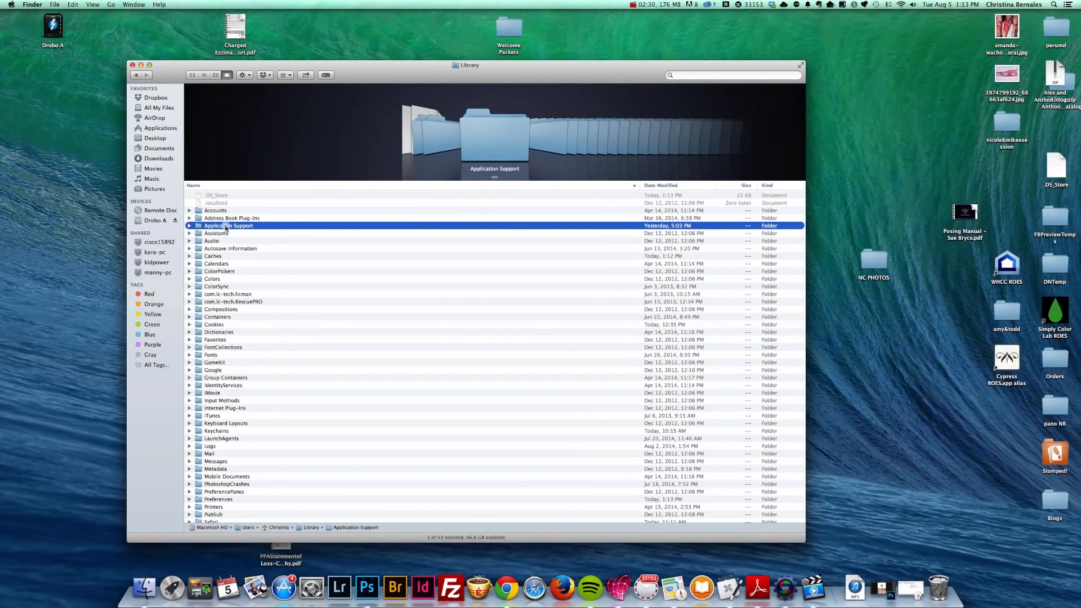
pyautogui.doubleClick(223, 226)
pyautogui.scroll(3, 217, 259)
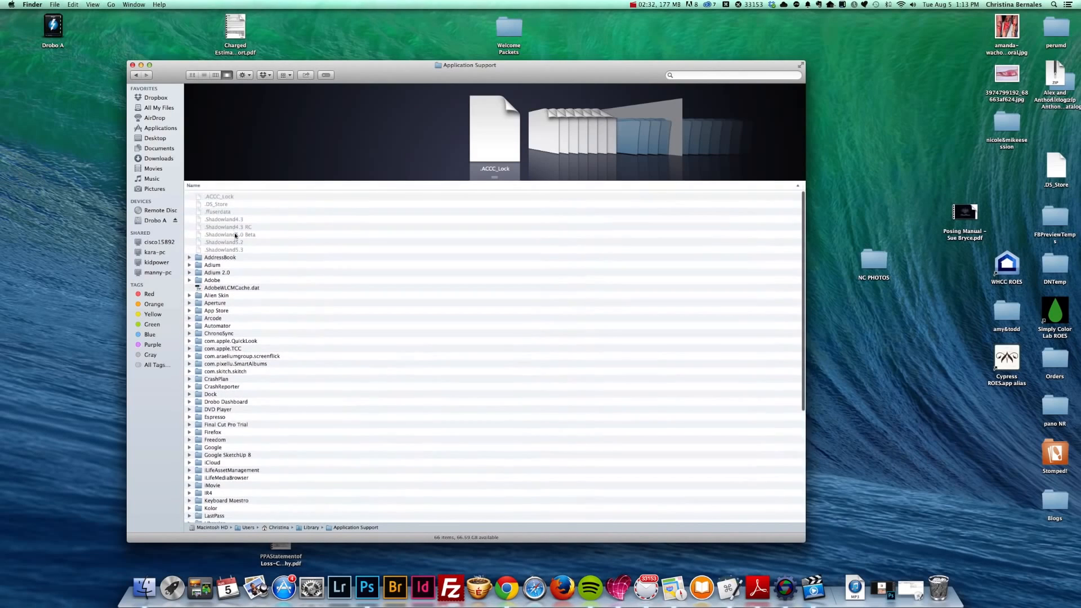
pyautogui.doubleClick(212, 279)
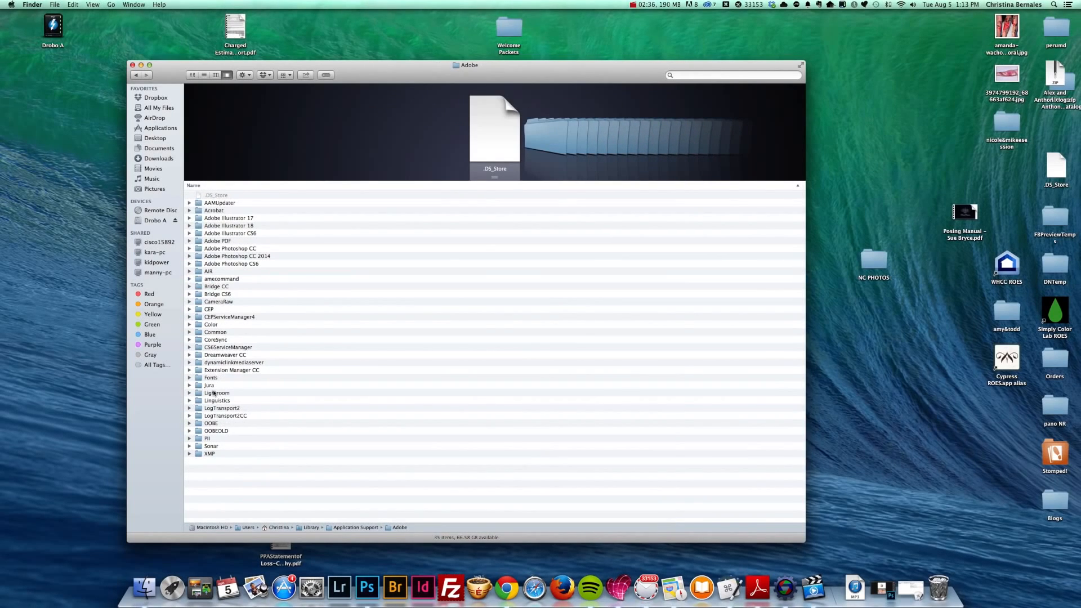
pyautogui.doubleClick(214, 393)
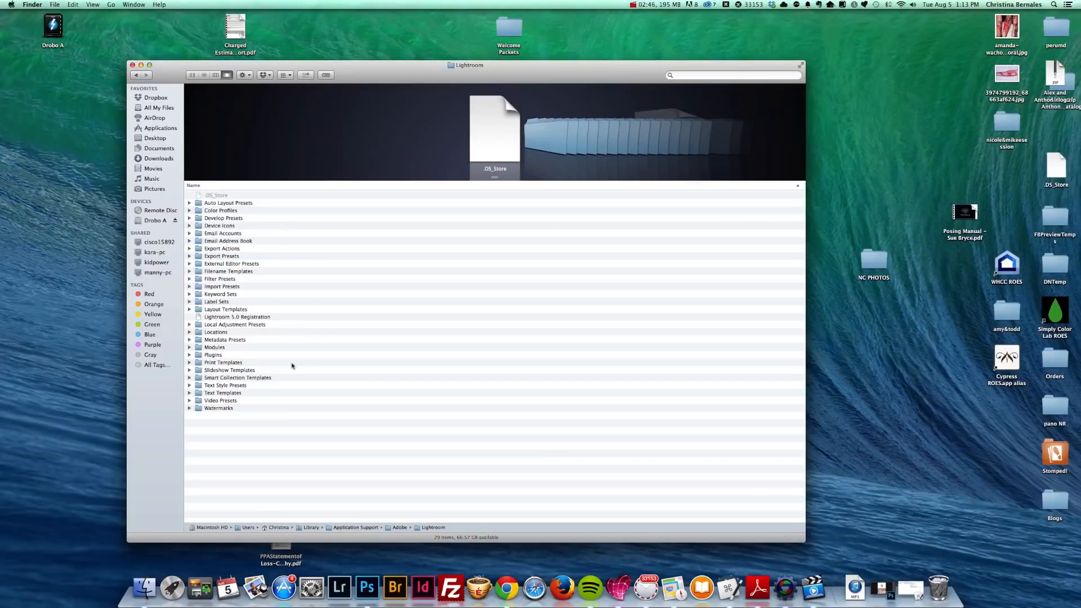
# Step: Paste the copied DPR Templates folder into Lightroom's Print Templates folder
pyautogui.click(217, 364)
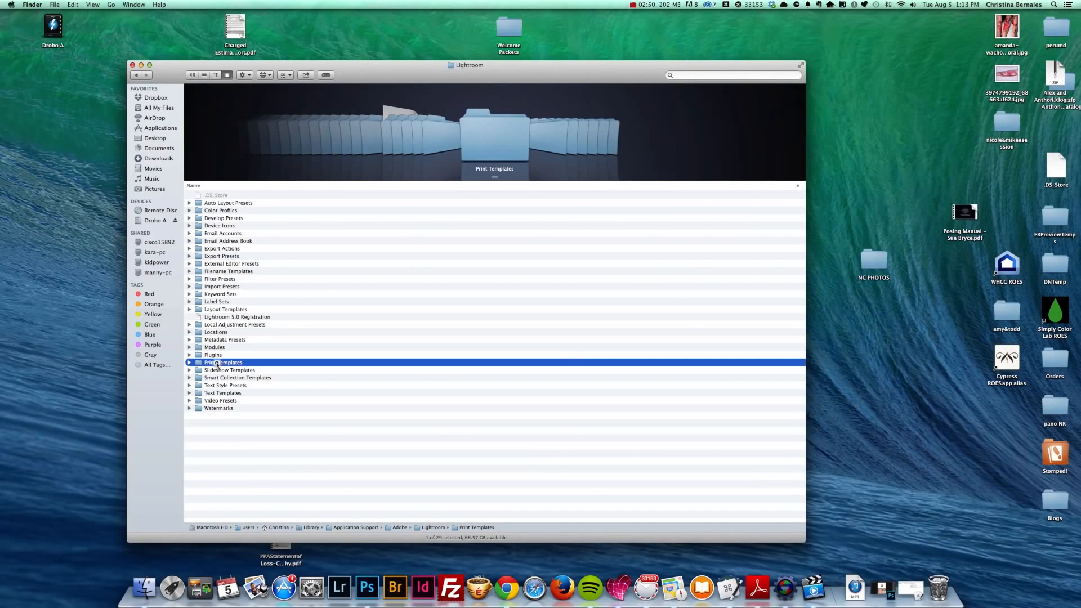
pyautogui.doubleClick(217, 364)
pyautogui.click(189, 211)
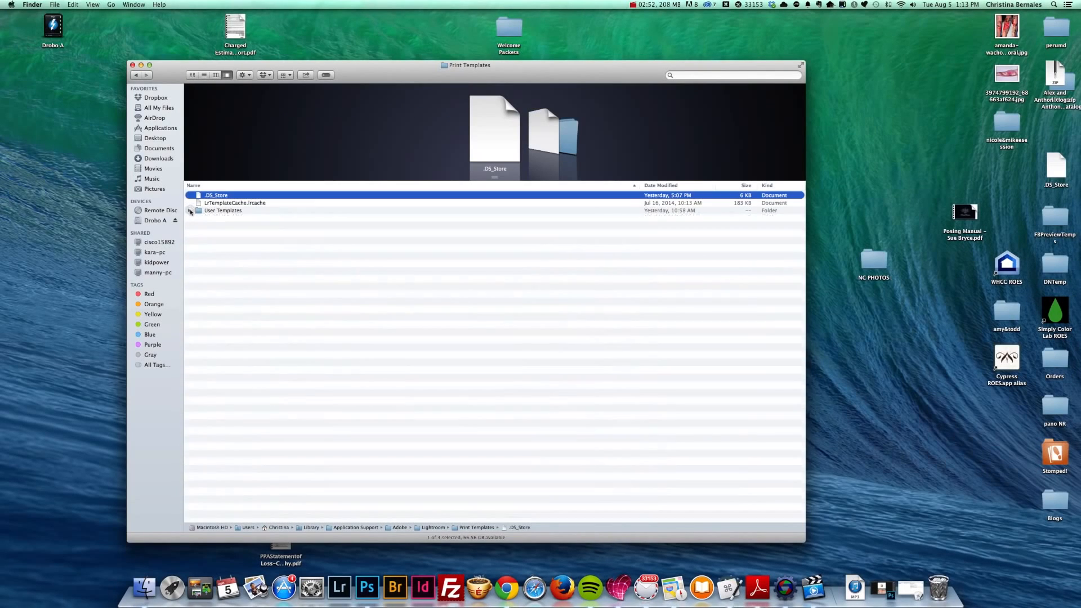
pyautogui.rightClick(236, 271)
pyautogui.click(268, 305)
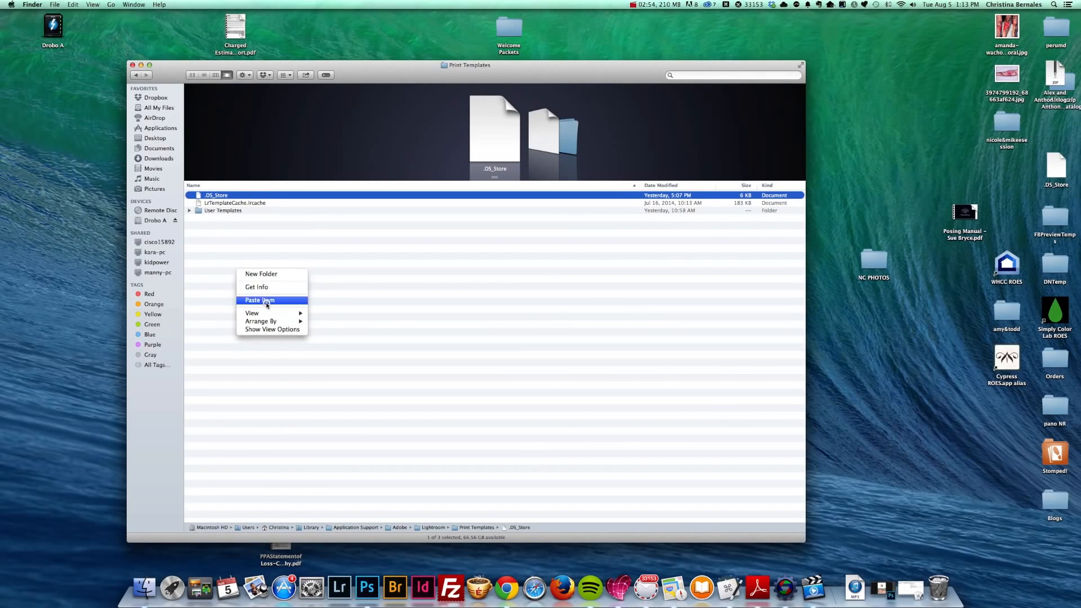
pyautogui.click(230, 203)
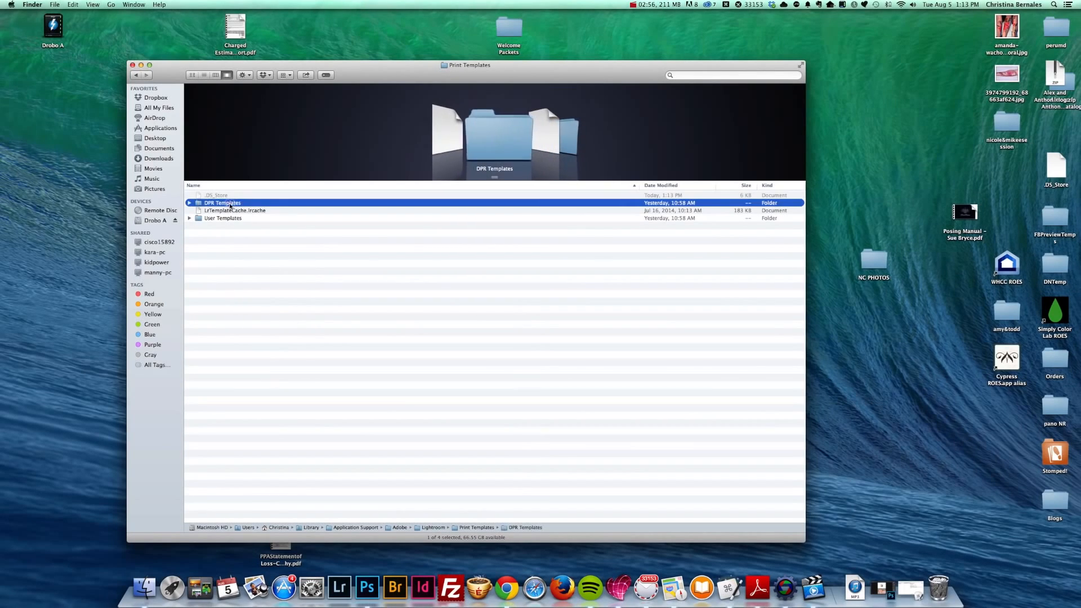
pyautogui.click(228, 195)
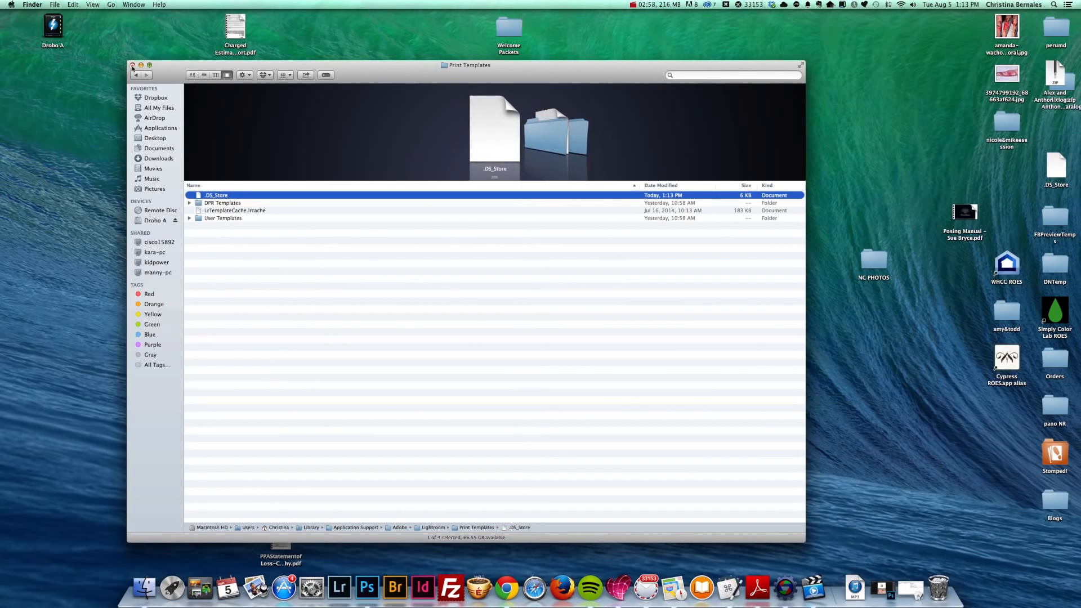
# Step: Close the Finder window, switch to Lightroom and postpone the offered 5.6 update
pyautogui.click(132, 65)
pyautogui.click(348, 592)
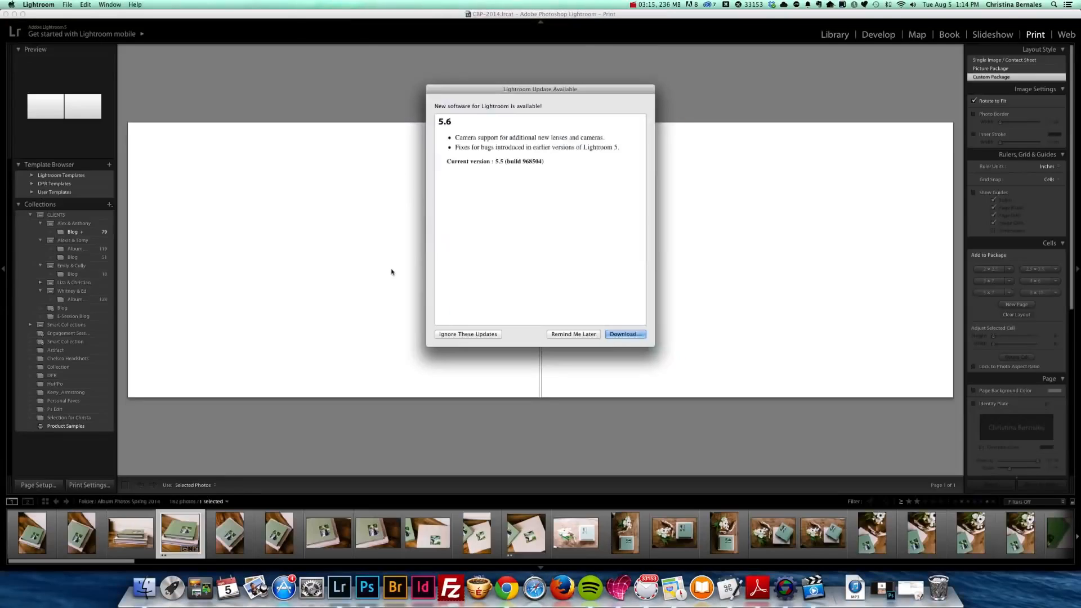
pyautogui.click(574, 334)
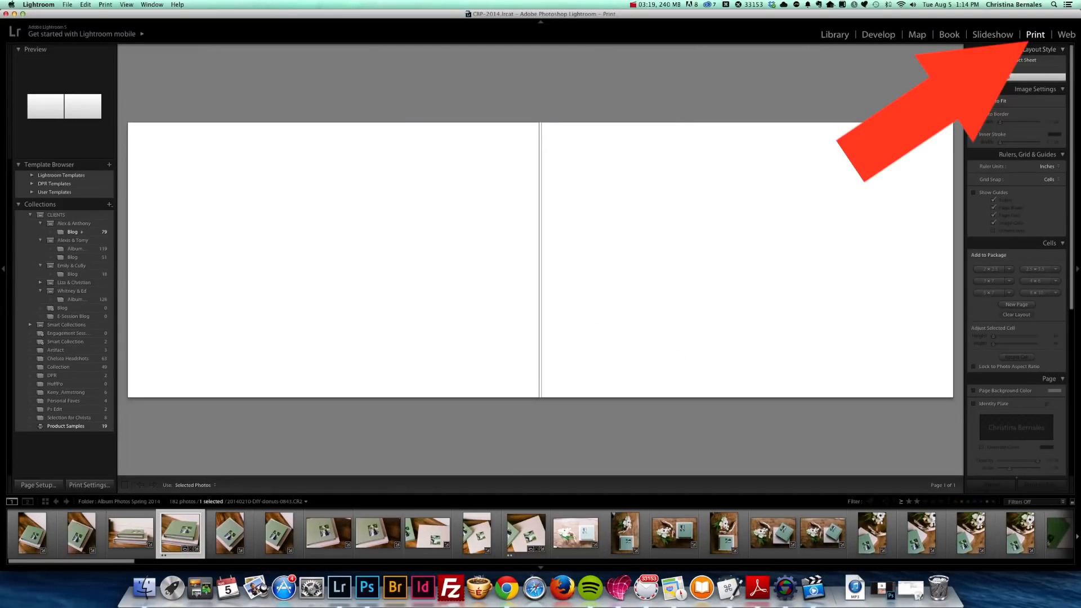
# Step: Expand the DPR Templates group and apply each print layout in turn, from 2 - Horizontal through to 4 - Vertical
pyautogui.click(32, 184)
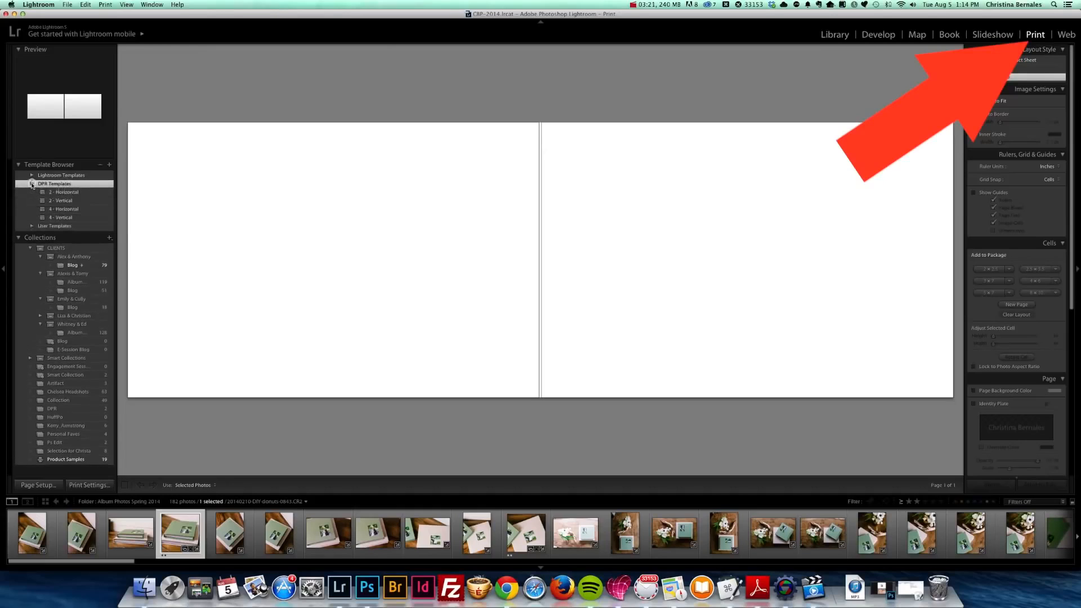
pyautogui.click(69, 192)
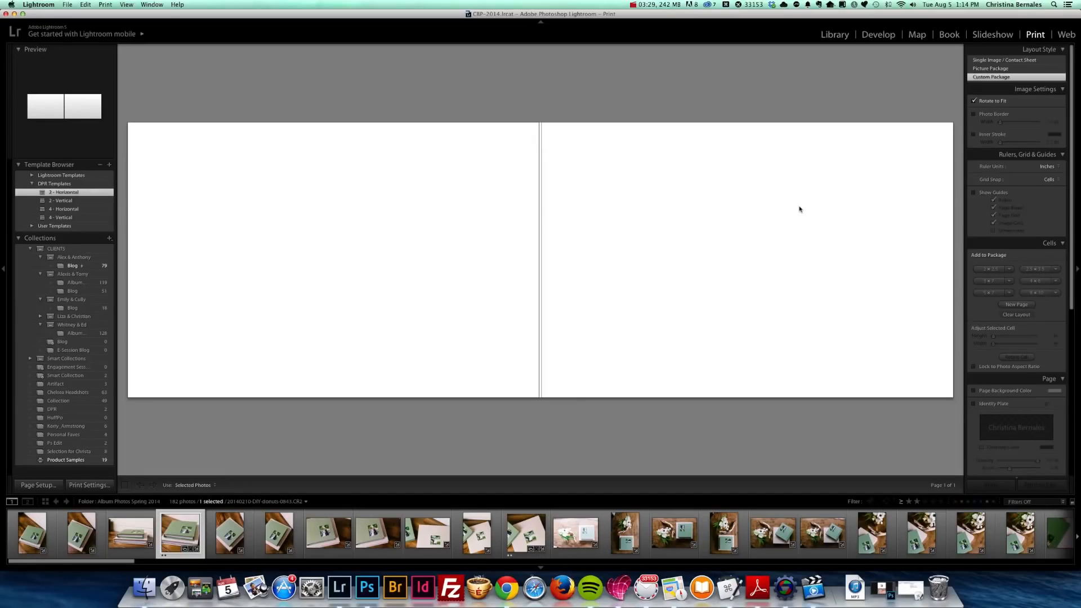
pyautogui.click(81, 201)
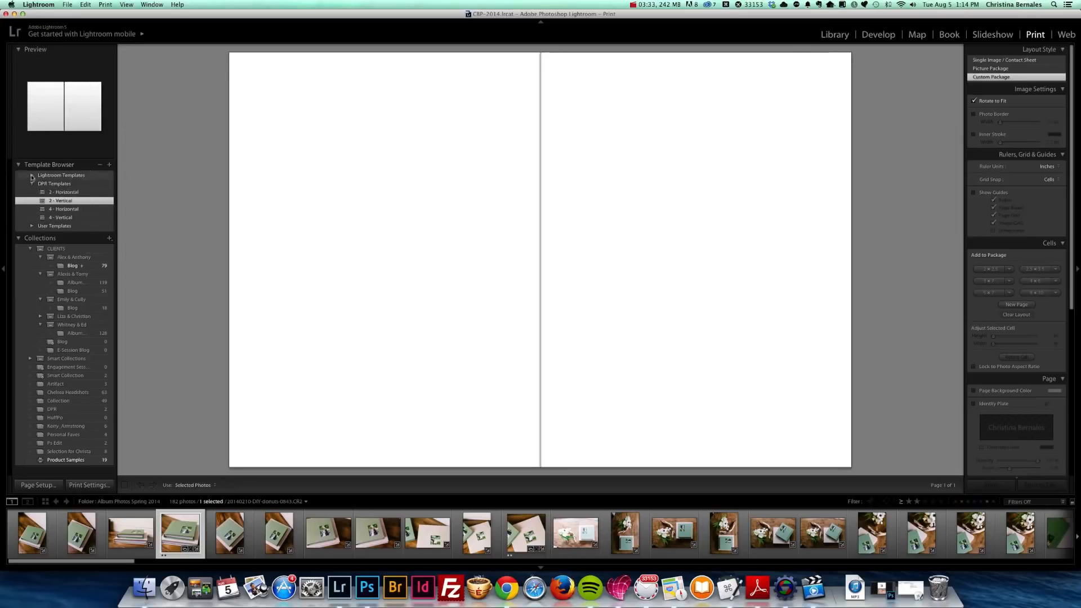
pyautogui.click(78, 211)
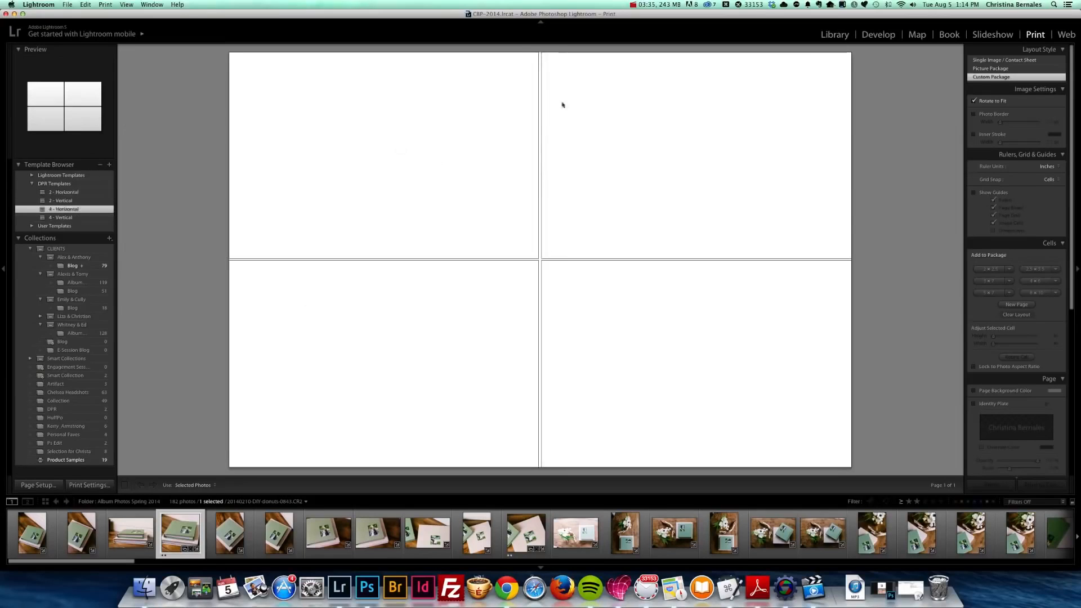
pyautogui.click(64, 218)
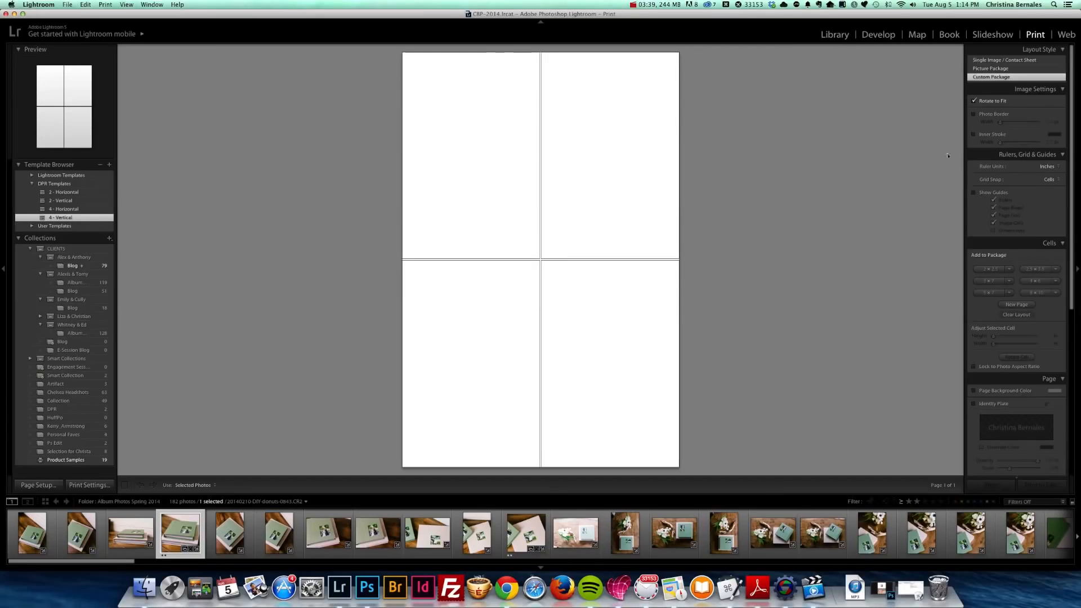
# Step: Select the upper-right cell of the 4 - Vertical layout
pyautogui.scroll(-1, 1003, 169)
pyautogui.scroll(1, 1003, 186)
pyautogui.click(614, 183)
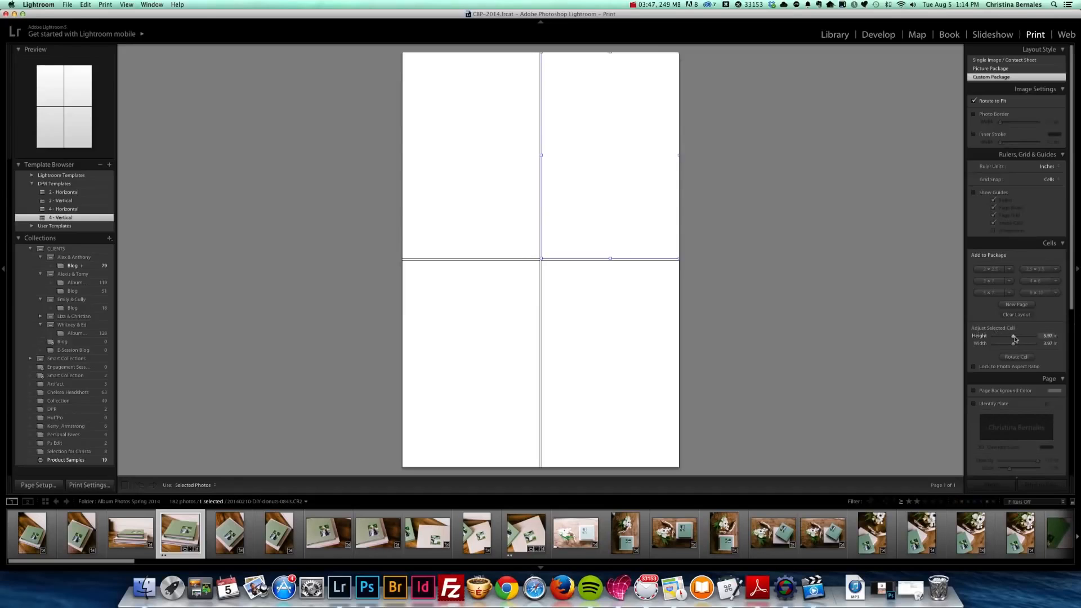
# Step: Try resizing the upper-right cell to about 2.30 in high by 5.83 in wide and adding a 2 x 2.5 cell below it
pyautogui.moveTo(1015, 339)
pyautogui.mouseDown()
pyautogui.moveTo(996, 339)
pyautogui.moveTo(1023, 346)
pyautogui.mouseUp()
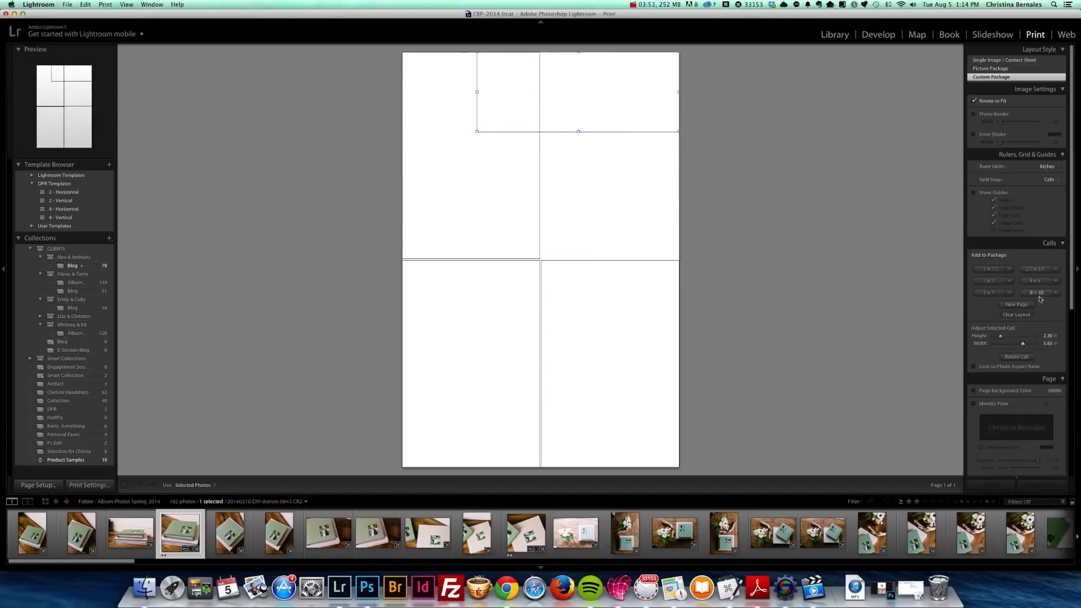
pyautogui.click(991, 270)
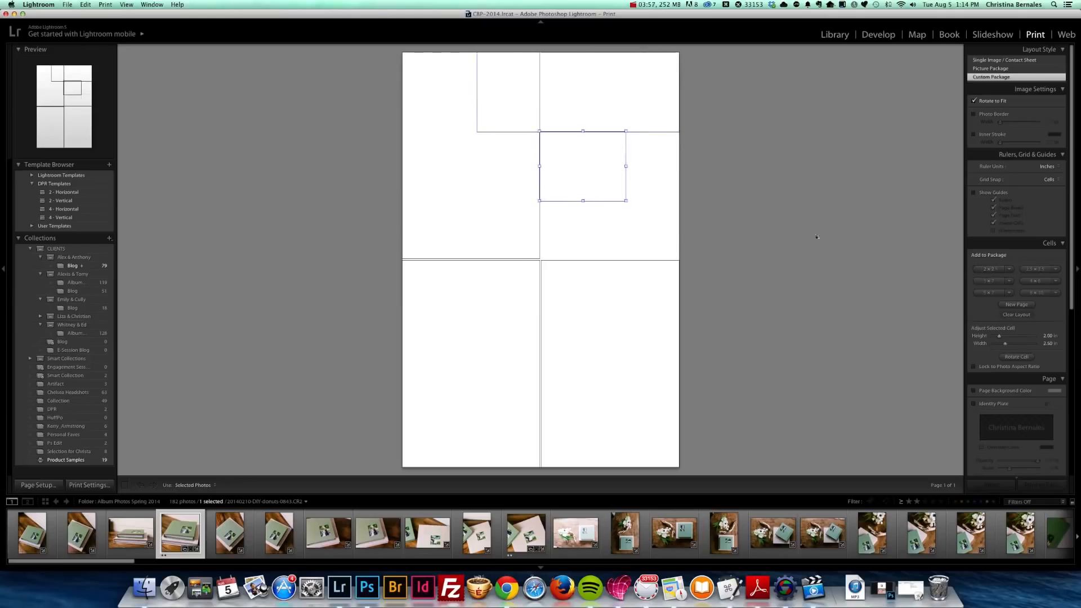
pyautogui.moveTo(581, 185); pyautogui.dragTo(583, 185)
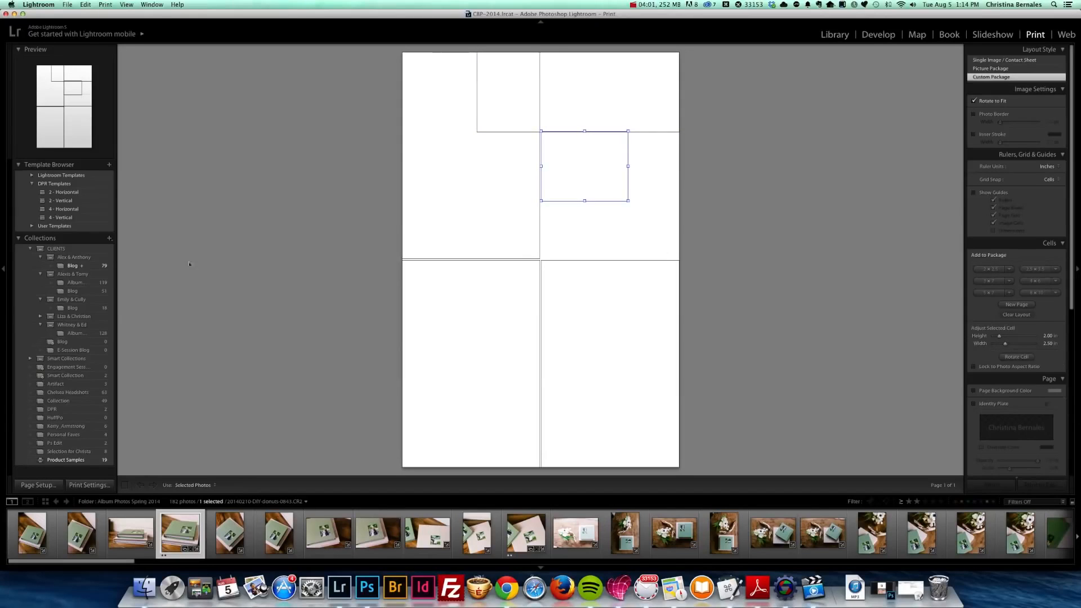
# Step: Apply the 2 - Horizontal template, followed by the 2 - Vertical template
pyautogui.click(59, 194)
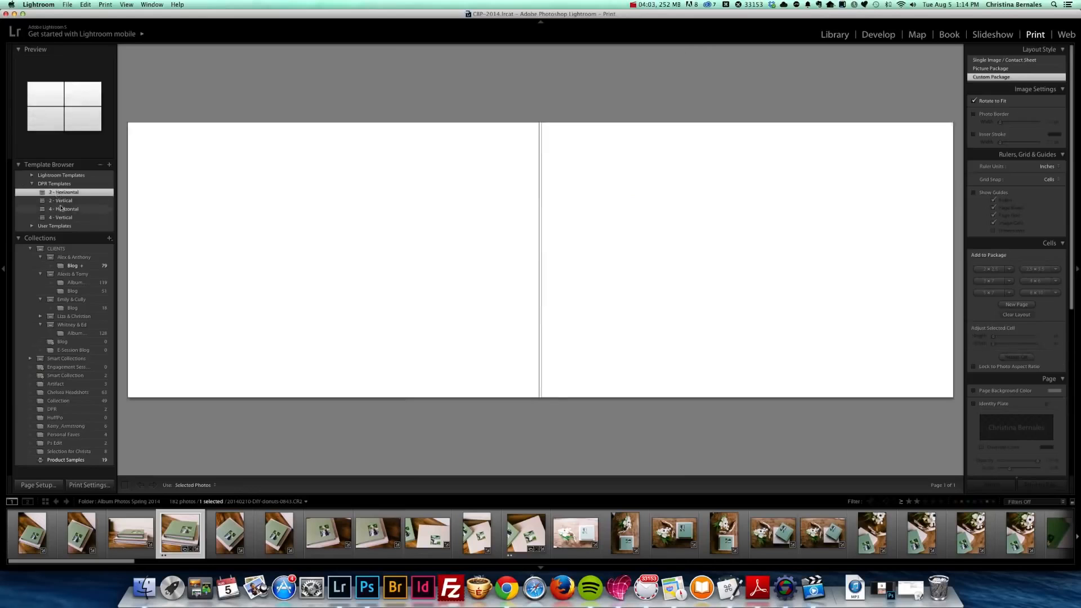
pyautogui.click(61, 200)
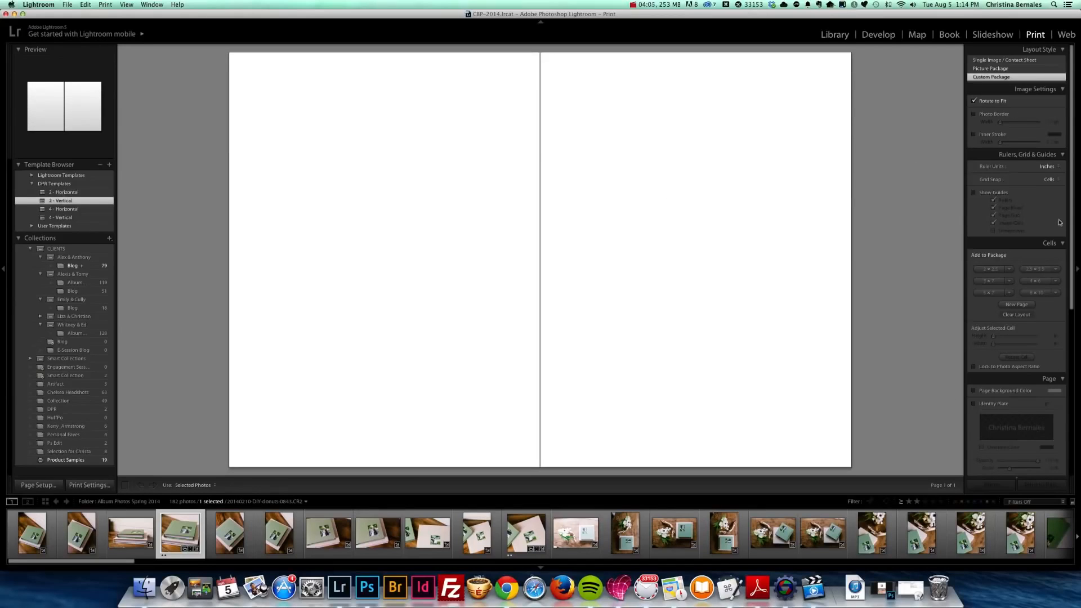
# Step: Try the Photo Border and Inner Stroke options and turn both off again
pyautogui.click(994, 116)
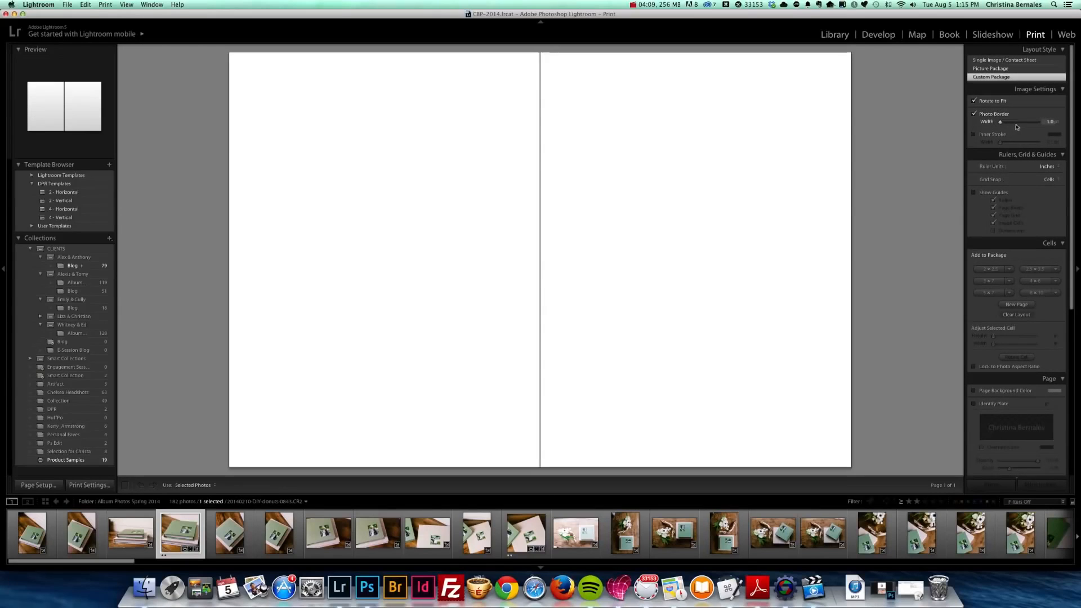
pyautogui.click(970, 122)
pyautogui.click(994, 135)
pyautogui.click(995, 136)
pyautogui.scroll(2, 997, 141)
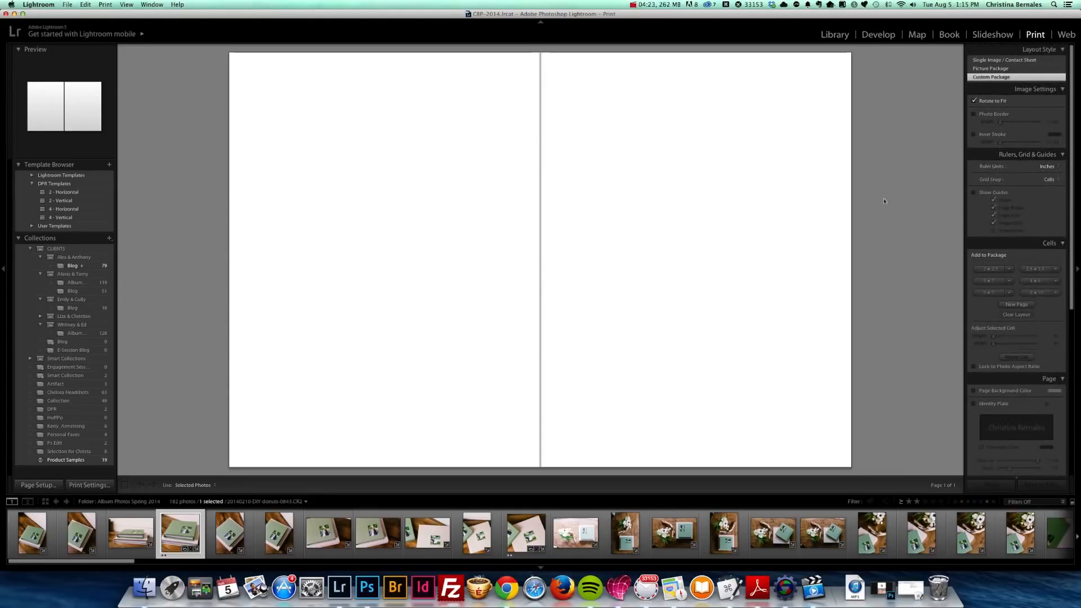
# Step: Shrink the left cell of the 2 - Vertical layout from its upper edge to about 3.8 in high
pyautogui.scroll(-3, 1046, 366)
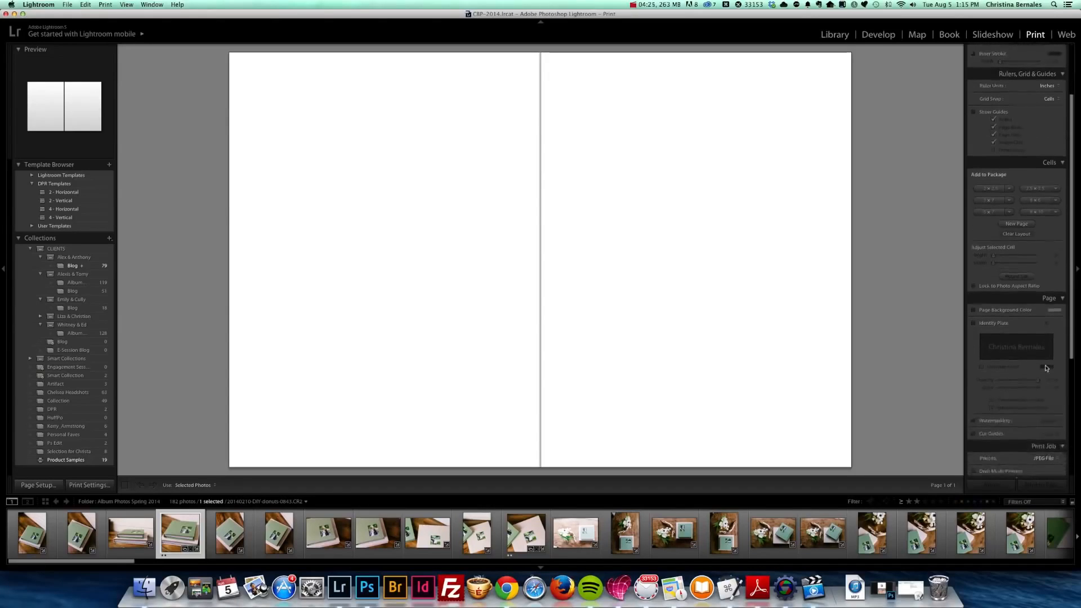
pyautogui.scroll(-5, 1047, 367)
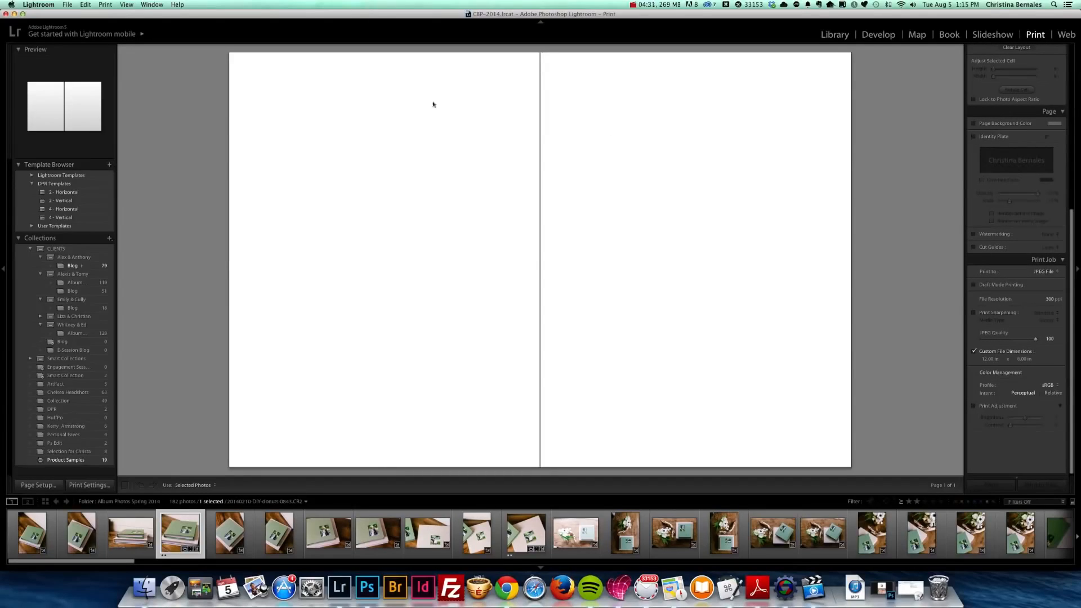
pyautogui.click(479, 151)
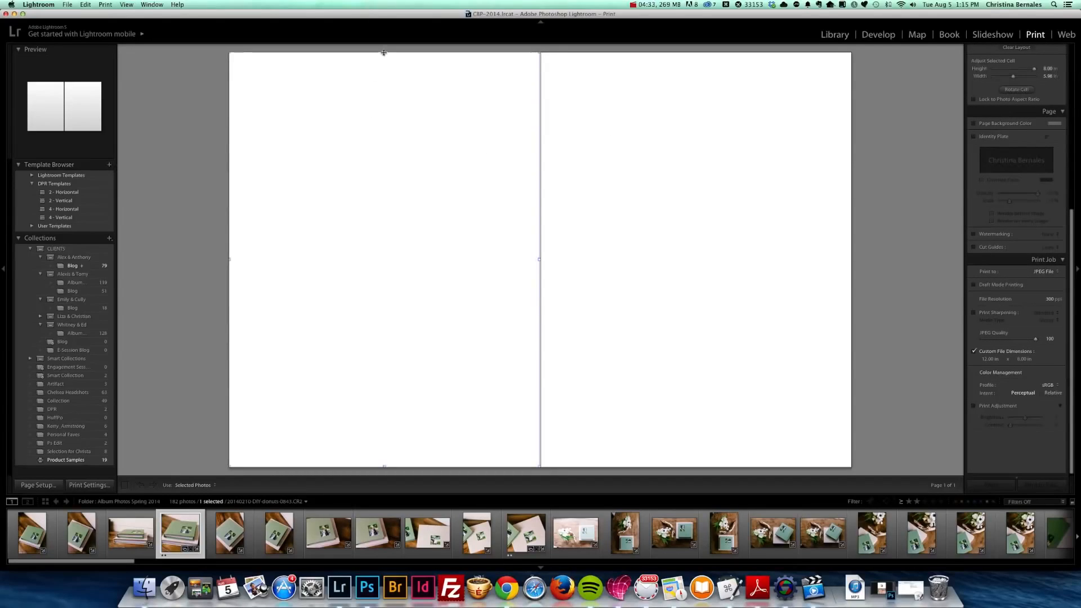
pyautogui.moveTo(384, 52); pyautogui.dragTo(383, 269)
# Step: Add a 2 x 2.5 cell and stretch it to fill the empty space above the shortened left cell
pyautogui.scroll(3, 1049, 222)
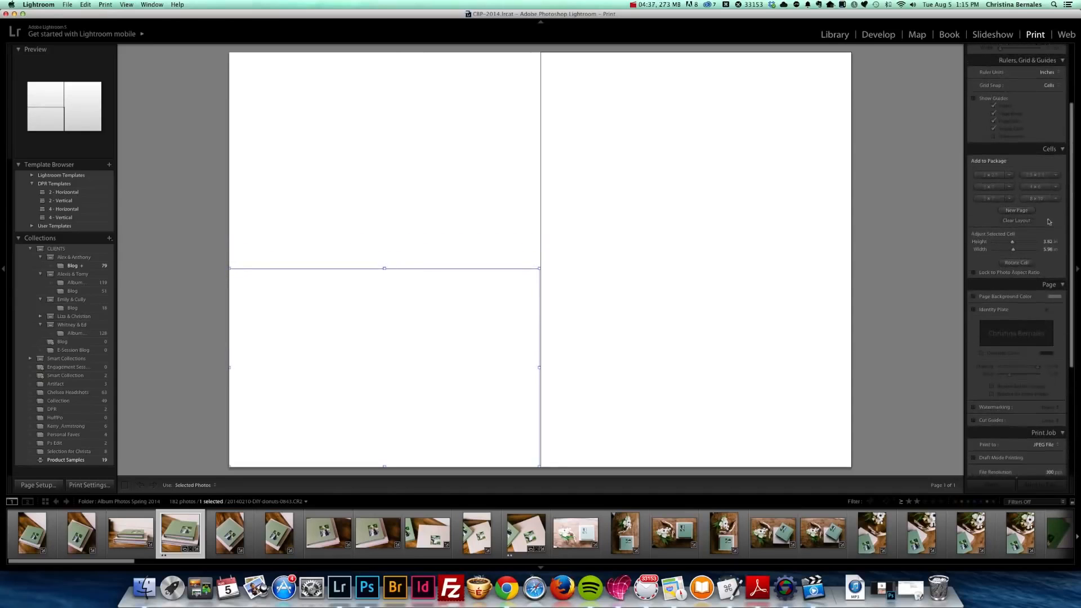
pyautogui.click(989, 175)
pyautogui.moveTo(360, 158); pyautogui.dragTo(536, 264)
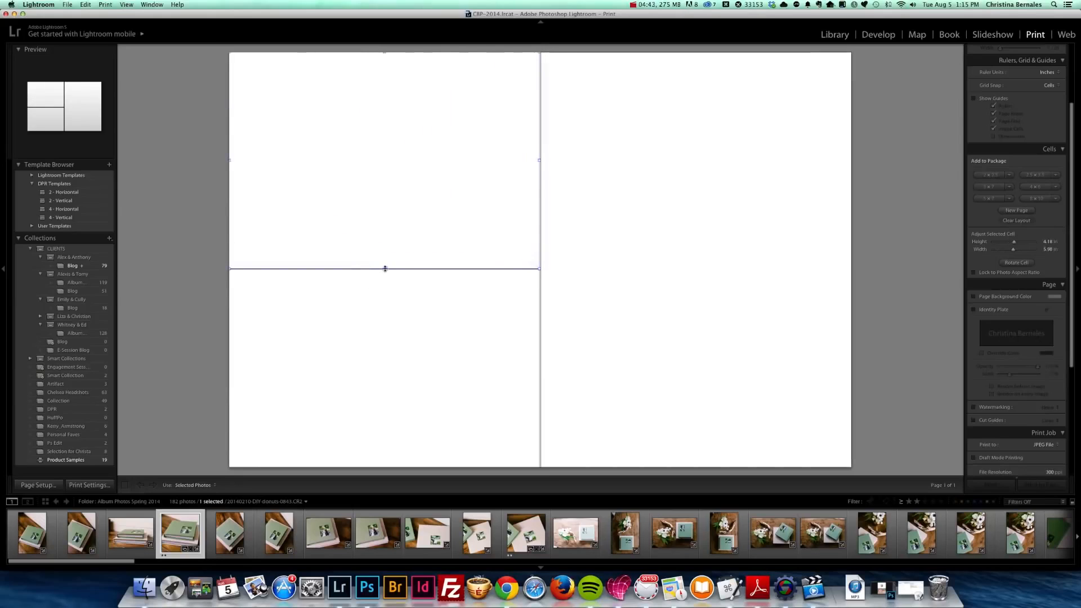
pyautogui.moveTo(386, 265)
pyautogui.mouseDown()
pyautogui.moveTo(386, 242)
pyautogui.moveTo(387, 257)
pyautogui.mouseUp()
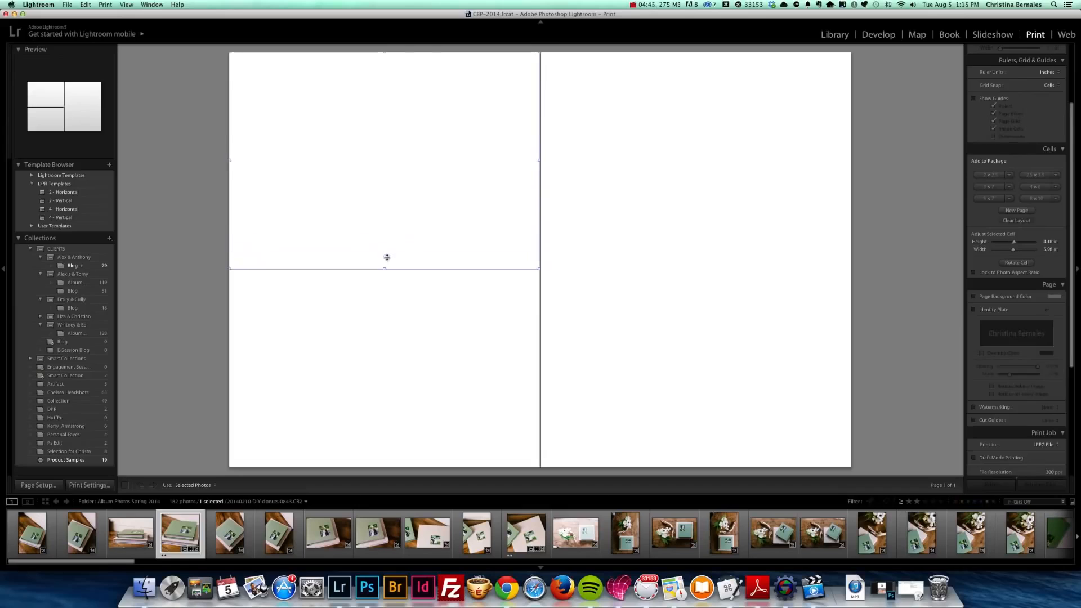
# Step: Set Grid Snap to Off and shorten the upper-left cell to about 4.13 in, leaving a thin gap below it
pyautogui.scroll(2, 1015, 207)
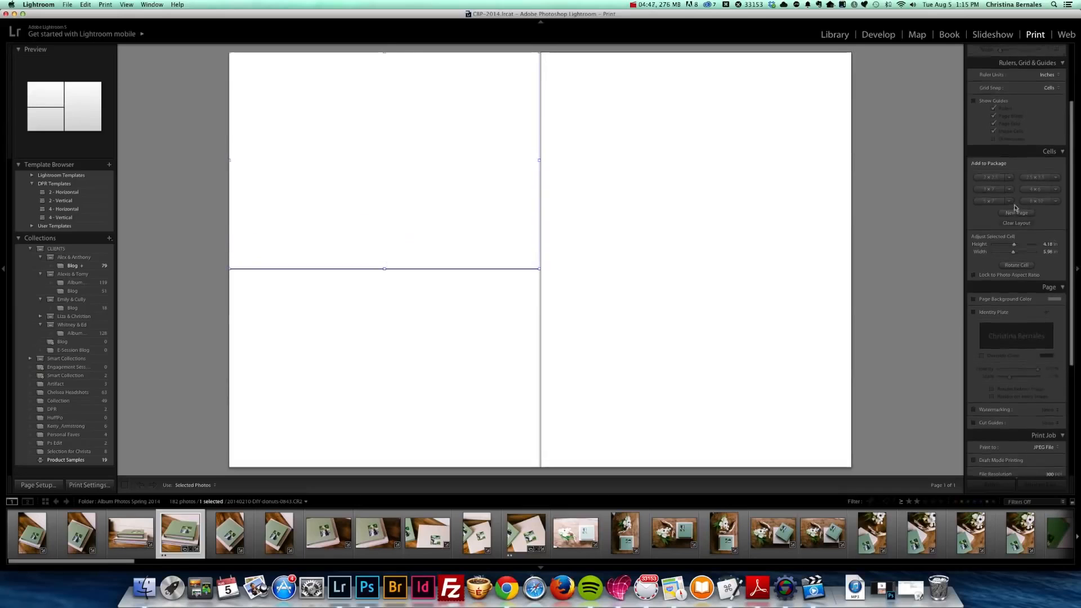
pyautogui.scroll(1, 1015, 206)
pyautogui.click(1049, 108)
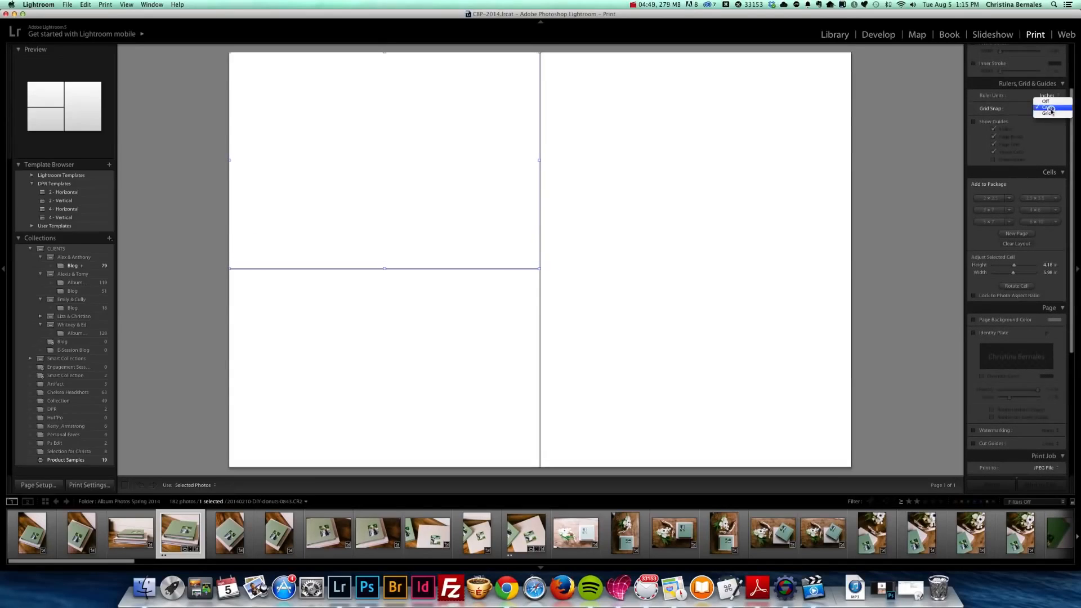
pyautogui.click(1051, 102)
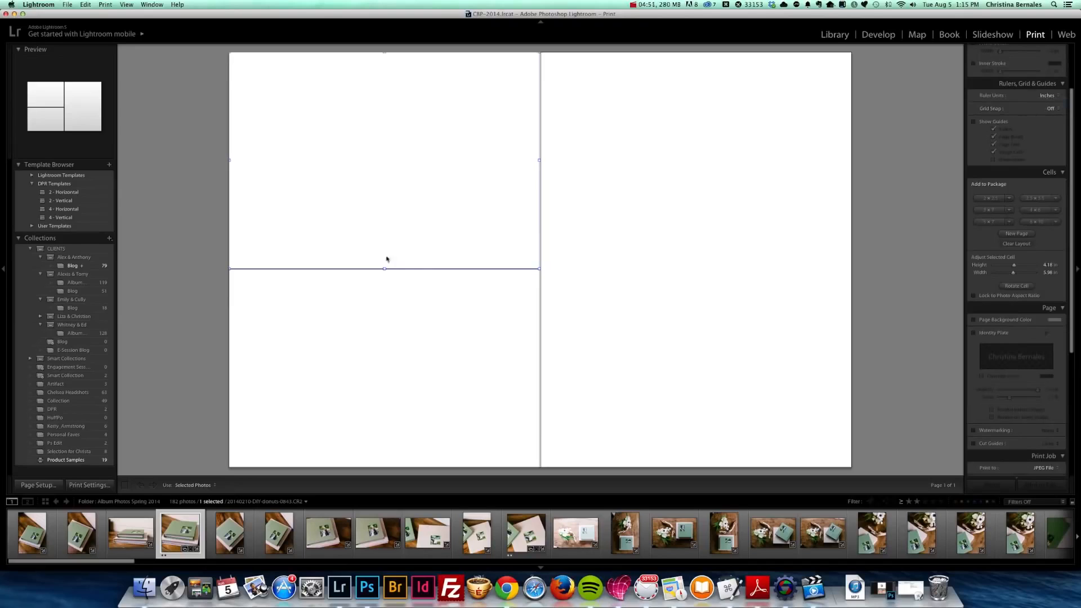
pyautogui.moveTo(385, 268); pyautogui.dragTo(384, 267)
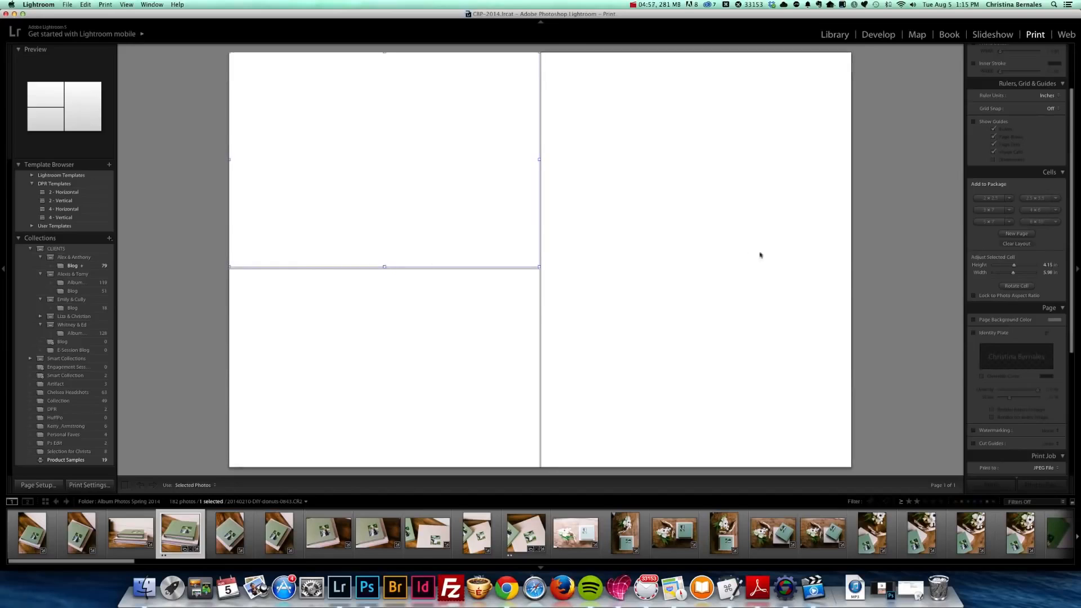
# Step: Save the layout as a new template named "2 Horizontal 1 Vertical" in the DPR Templates folder
pyautogui.click(110, 164)
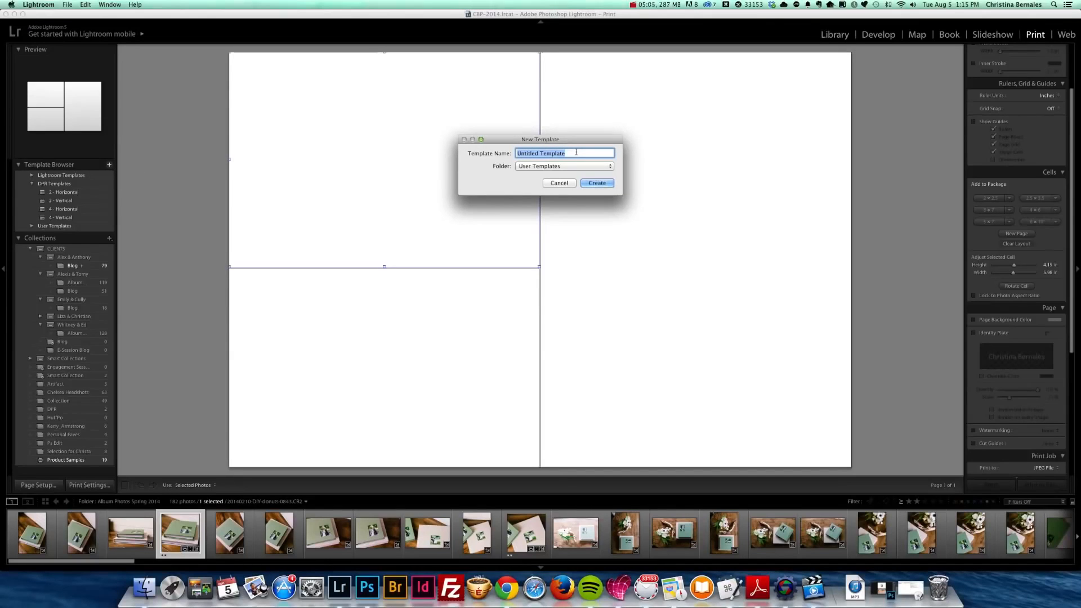
pyautogui.press('BackSpace')
pyautogui.write('2 Horizontal 1 Vertical')
pyautogui.click(587, 167)
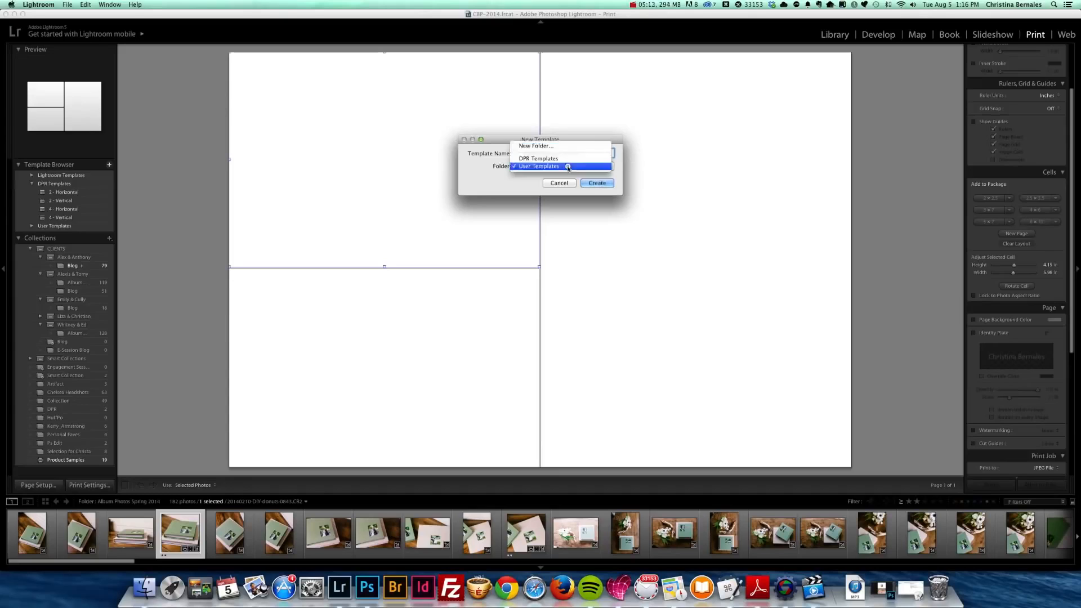
pyautogui.click(564, 156)
pyautogui.click(597, 183)
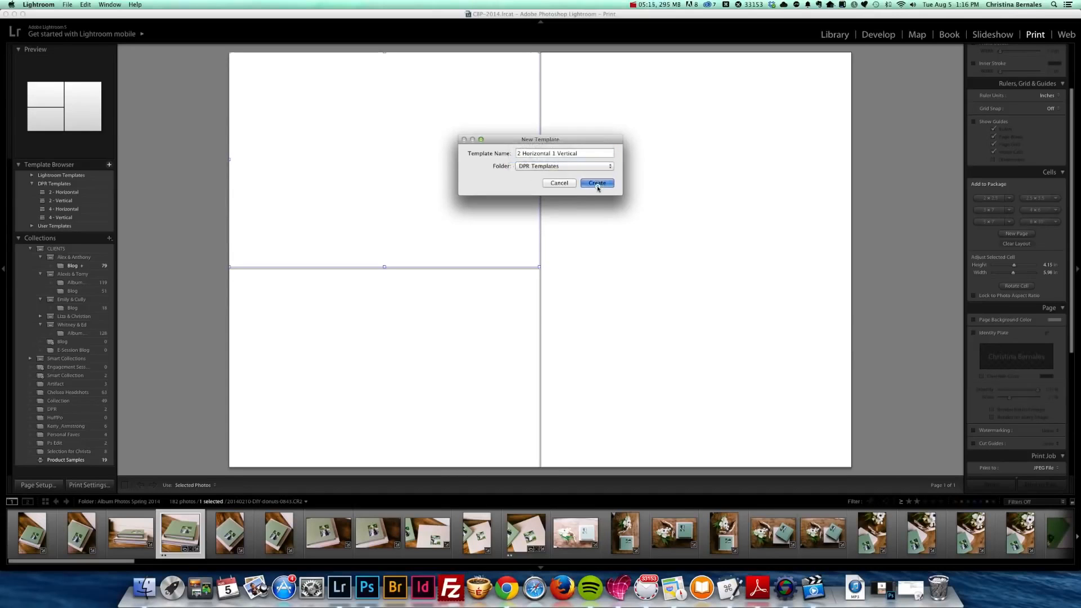
# Step: Compare the 2 Horizontal 1 Vertical, 2 - Vertical and 2 - Horizontal templates by applying them in turn, ending on 2 - Horizontal
pyautogui.click(76, 201)
pyautogui.click(76, 209)
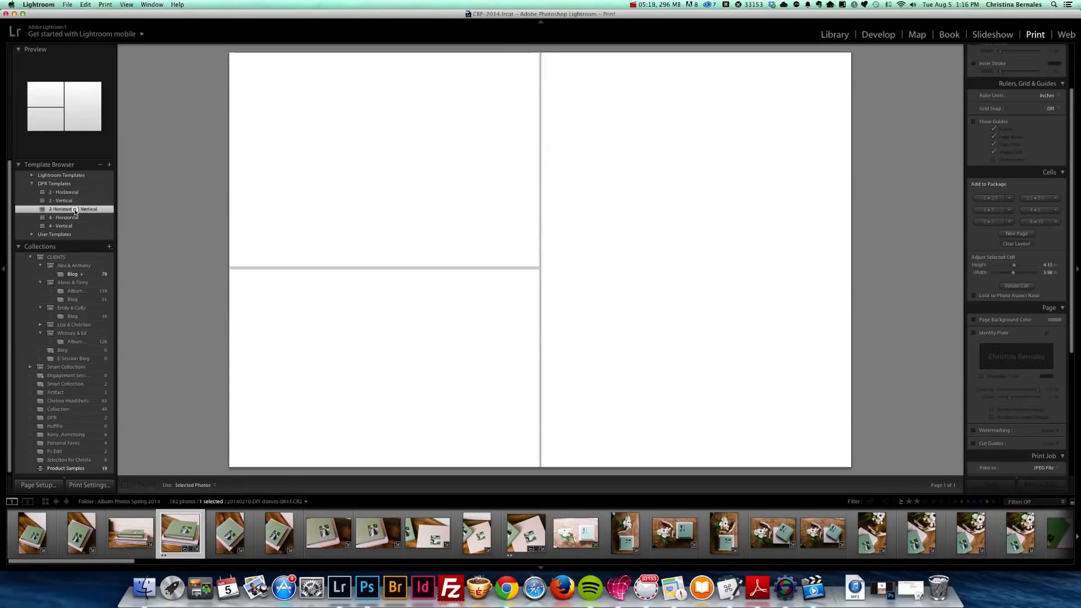
pyautogui.click(76, 202)
pyautogui.click(75, 209)
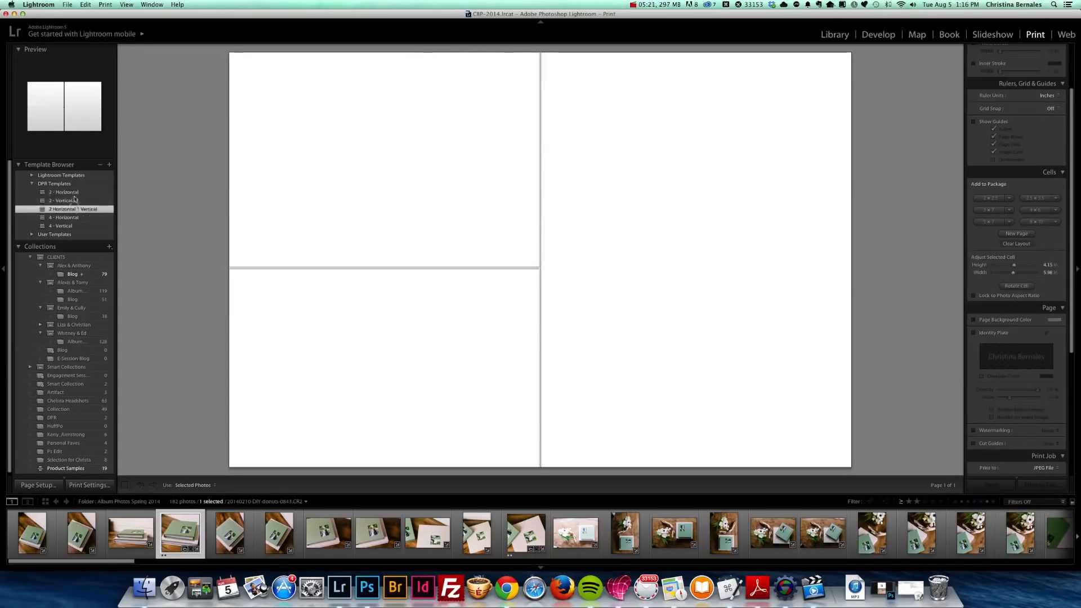
pyautogui.click(75, 192)
pyautogui.click(76, 200)
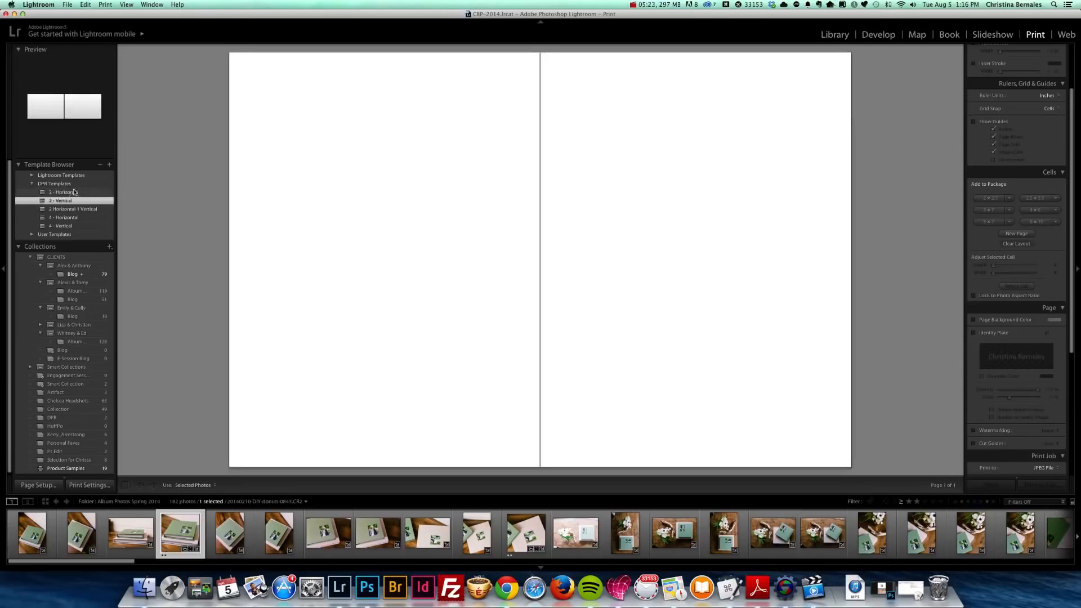
pyautogui.click(74, 193)
pyautogui.click(75, 201)
pyautogui.click(74, 193)
# Step: Review the 2 - Horizontal template's layout and Print Job settings, including output format, resolution, file dimensions and color profile
pyautogui.scroll(-5, 1051, 396)
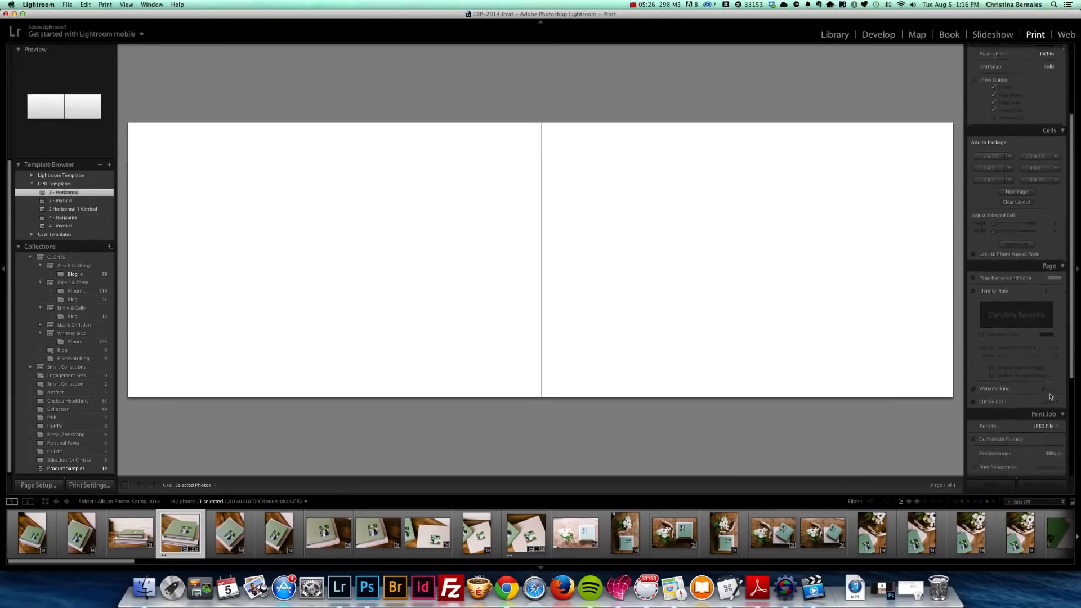
pyautogui.scroll(-3, 1051, 396)
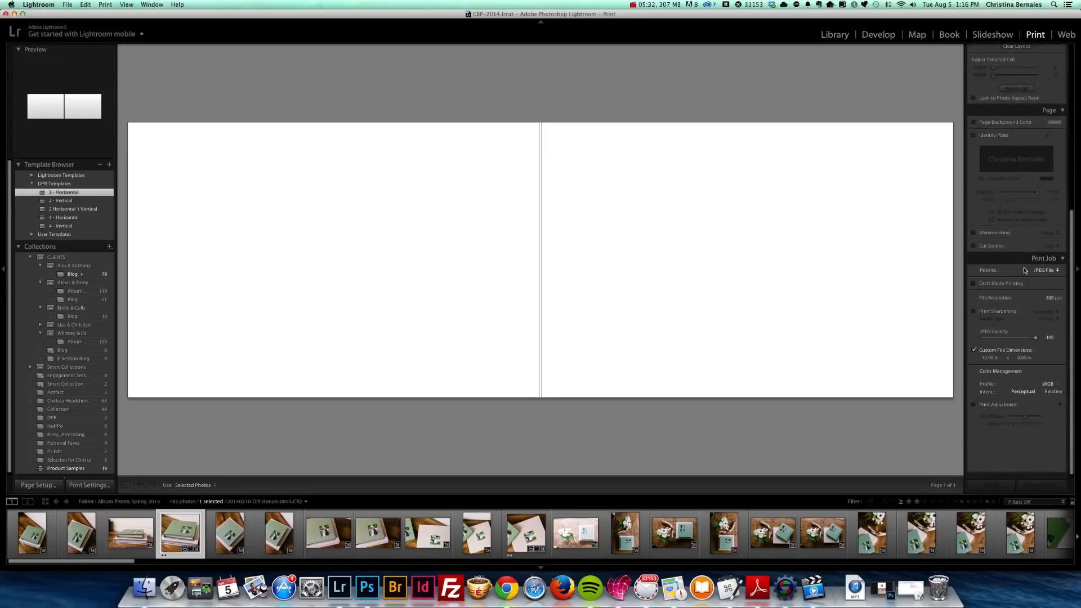
pyautogui.scroll(1, 997, 267)
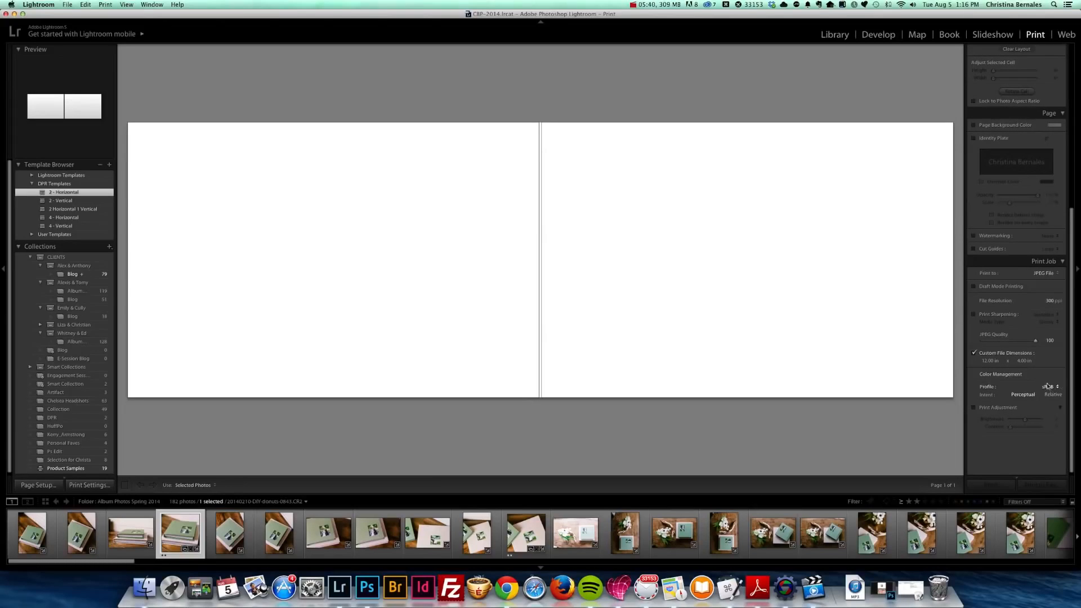
pyautogui.scroll(-2, 1013, 324)
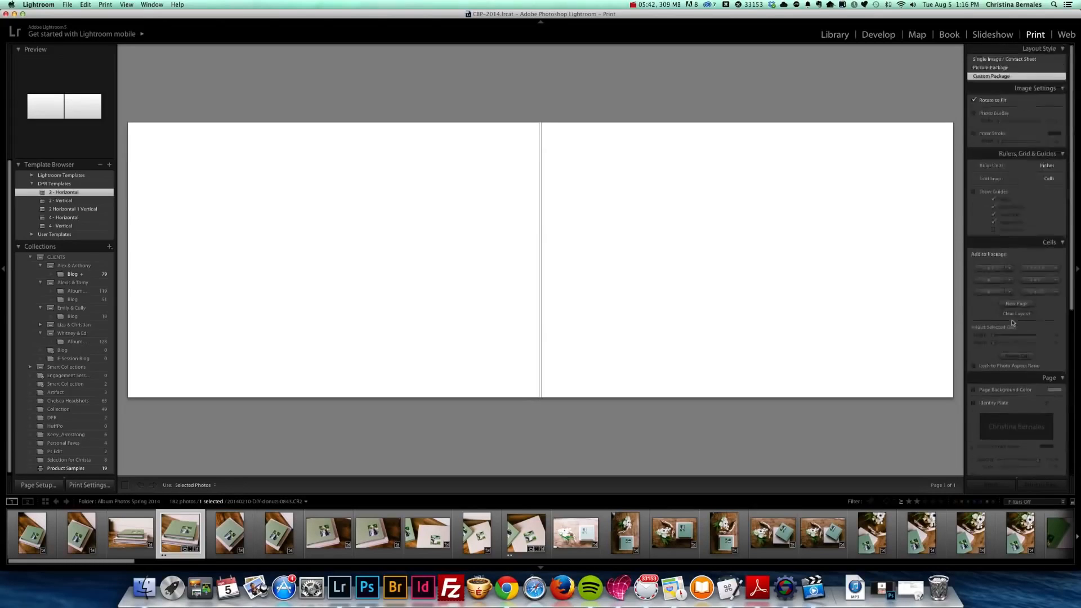
pyautogui.scroll(2, 1013, 322)
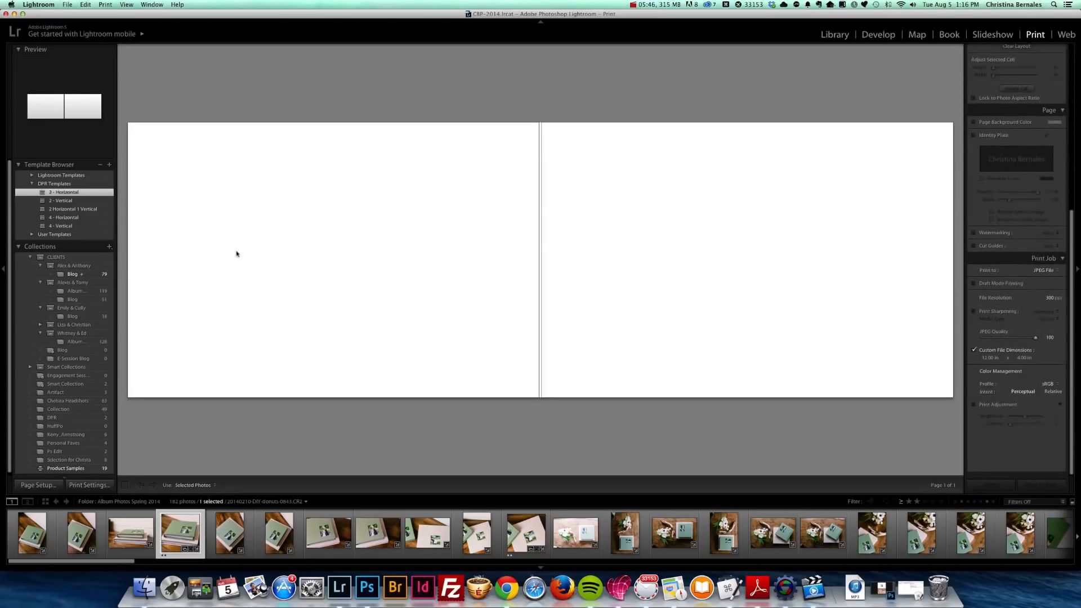
# Step: Filter the filmstrip to photos rated two stars or higher and apply the 2 - Vertical template
pyautogui.click(916, 501)
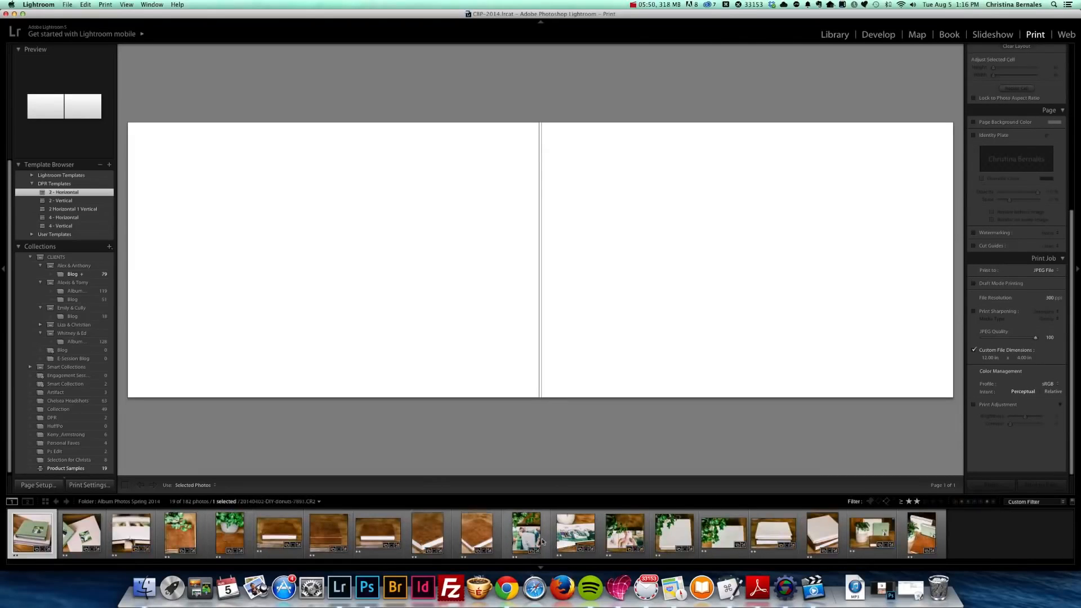
pyautogui.click(72, 201)
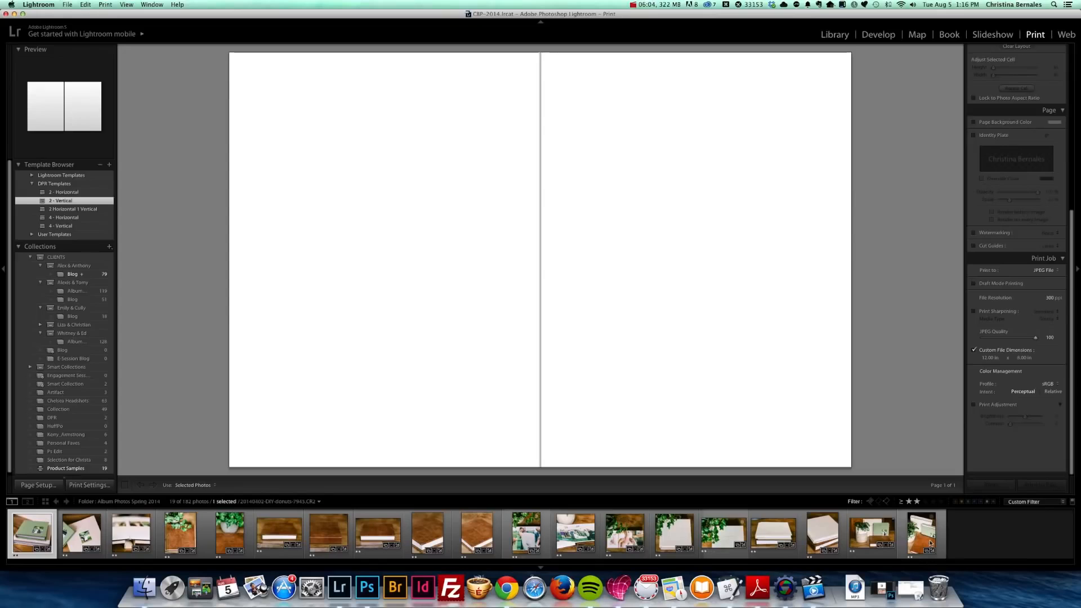
# Step: Place the photo of albums beside the plant in the right cell and the stacked-albums photo in the left cell
pyautogui.moveTo(930, 543); pyautogui.dragTo(777, 349)
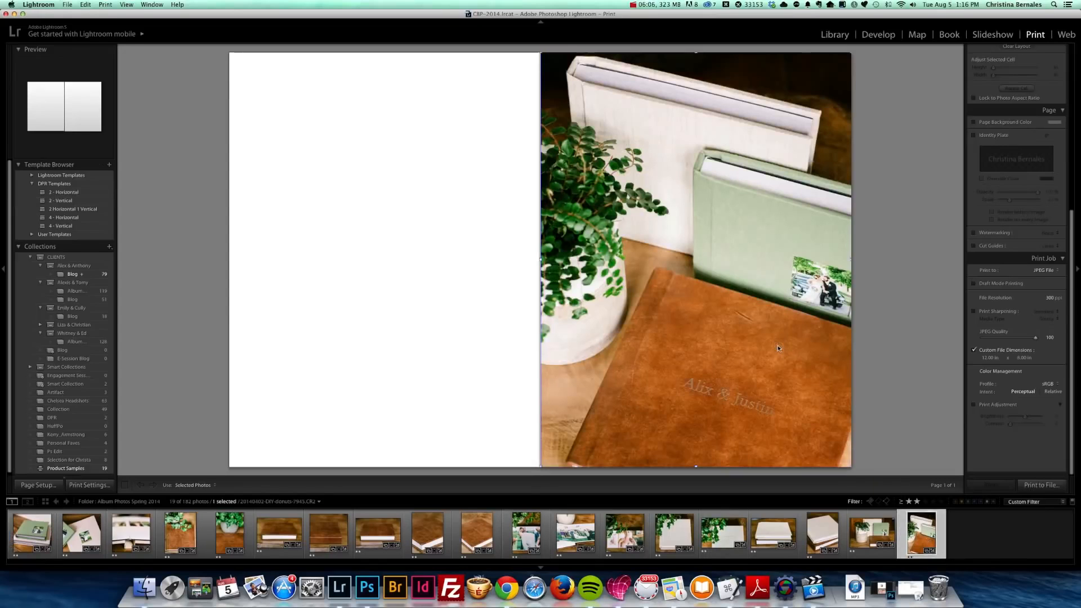
pyautogui.moveTo(833, 543); pyautogui.dragTo(437, 324)
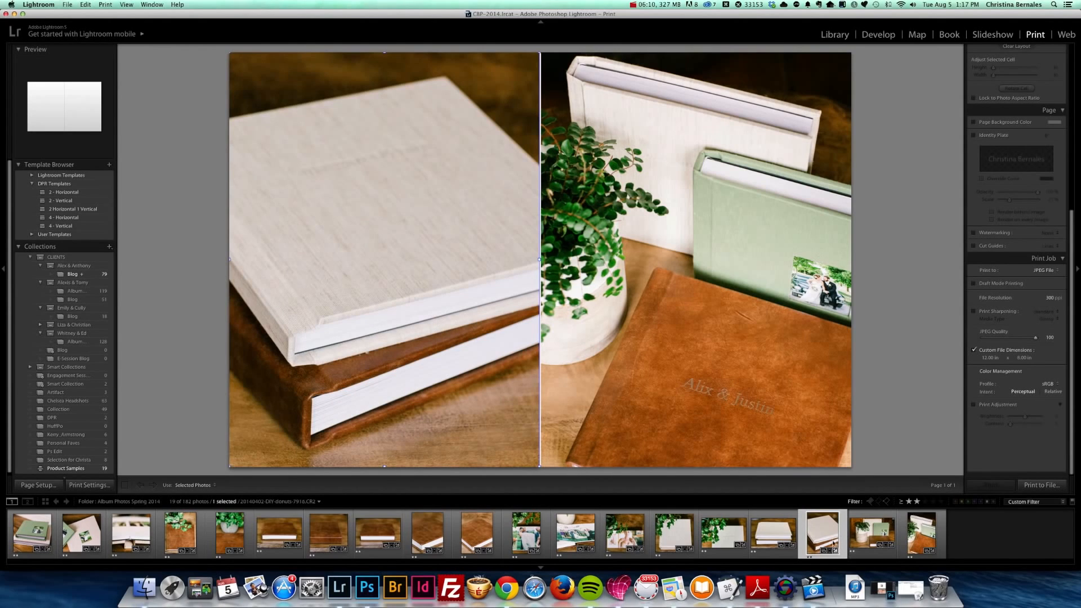
# Step: Swap the two photos between the left and right cells, and swap them back to their original cells
pyautogui.moveTo(834, 543); pyautogui.dragTo(829, 240)
pyautogui.moveTo(938, 531); pyautogui.dragTo(371, 322)
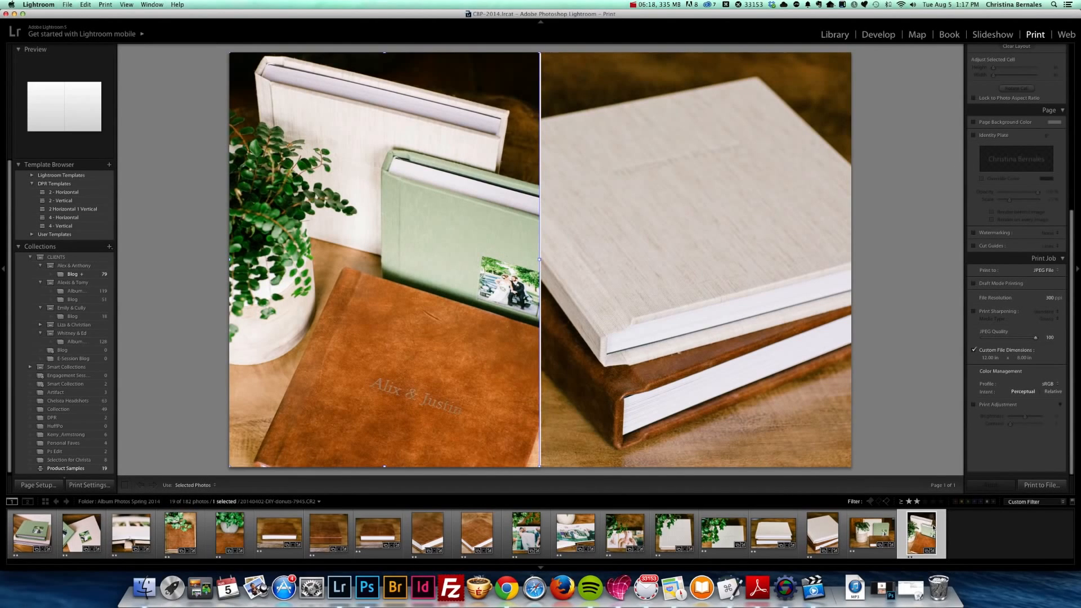
pyautogui.moveTo(732, 271); pyautogui.dragTo(726, 256)
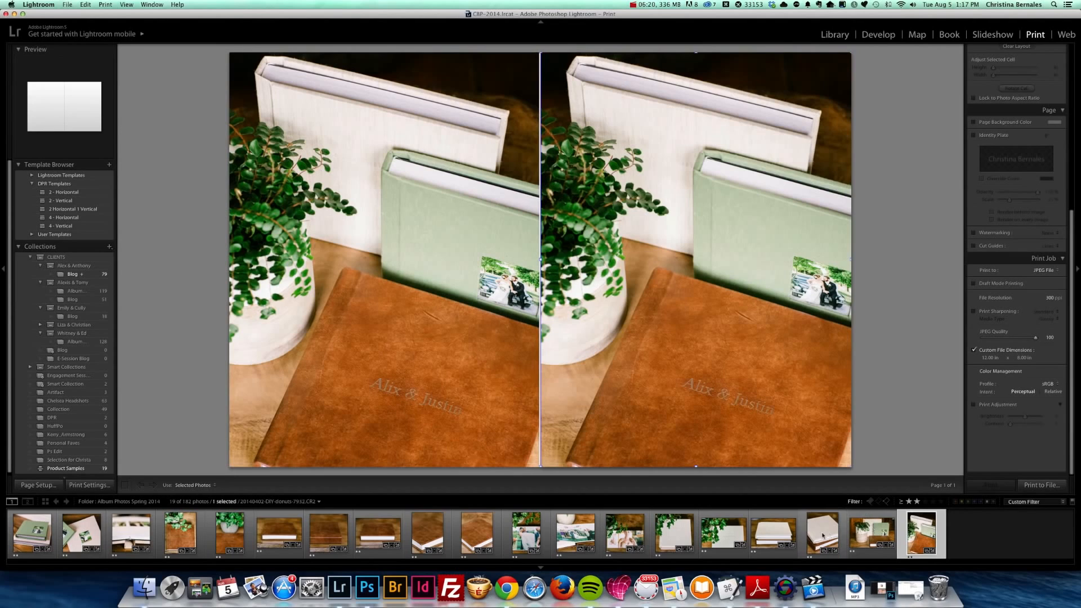
pyautogui.moveTo(301, 303); pyautogui.dragTo(295, 296)
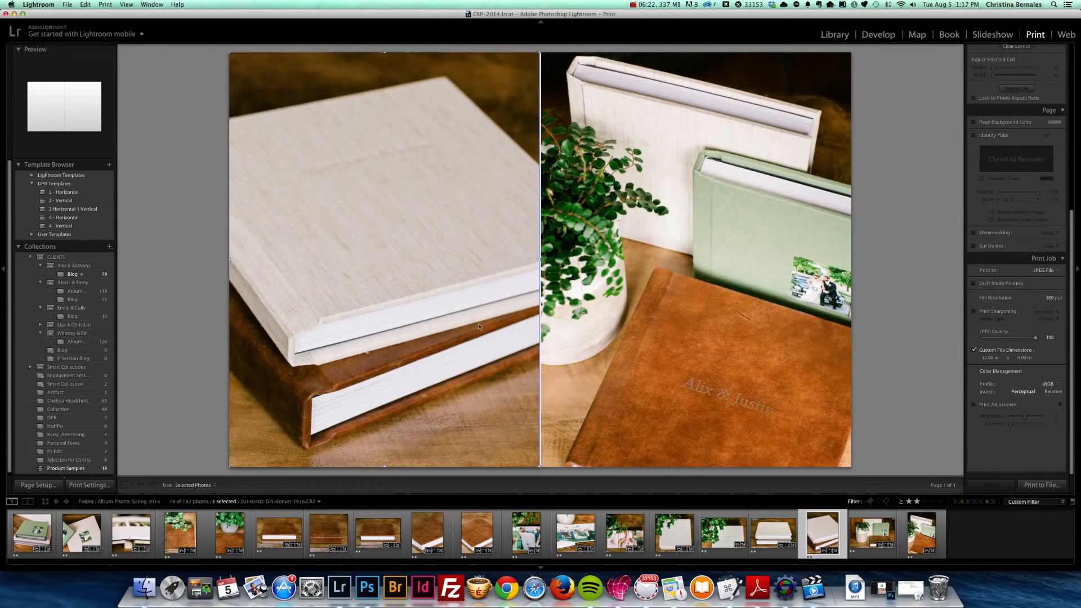
# Step: Turn on cut guides as lines and select the right cell with the photo of albums beside the plant
pyautogui.click(974, 246)
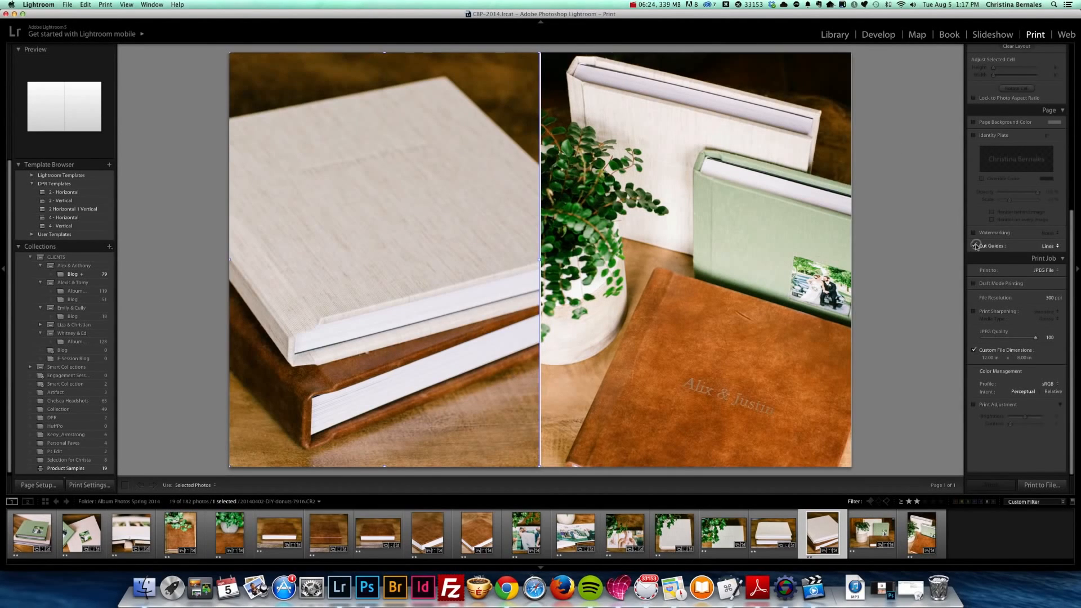
pyautogui.click(744, 195)
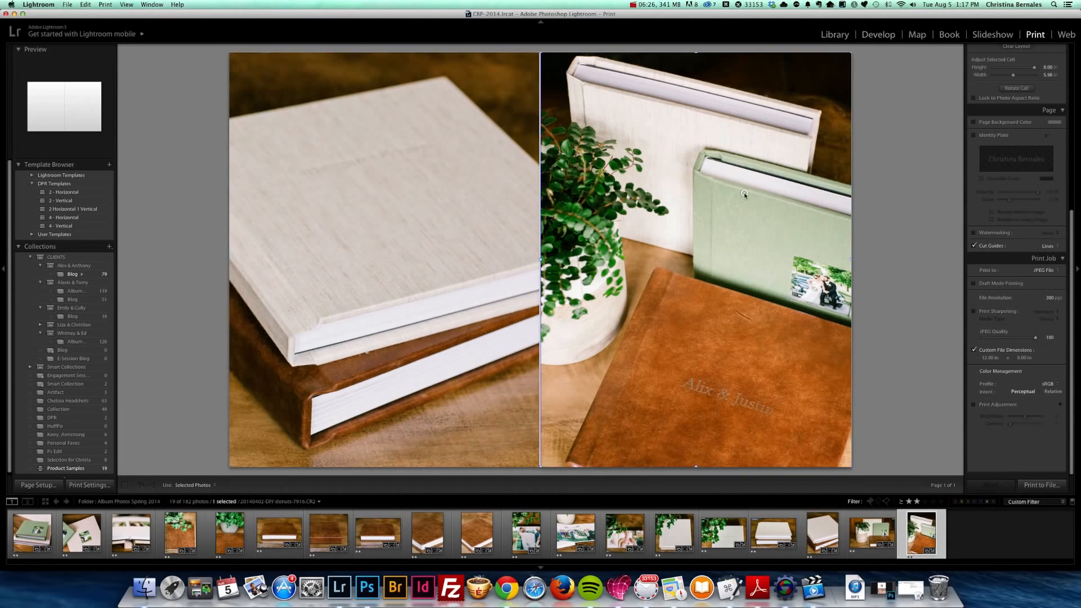
pyautogui.click(420, 235)
pyautogui.click(920, 529)
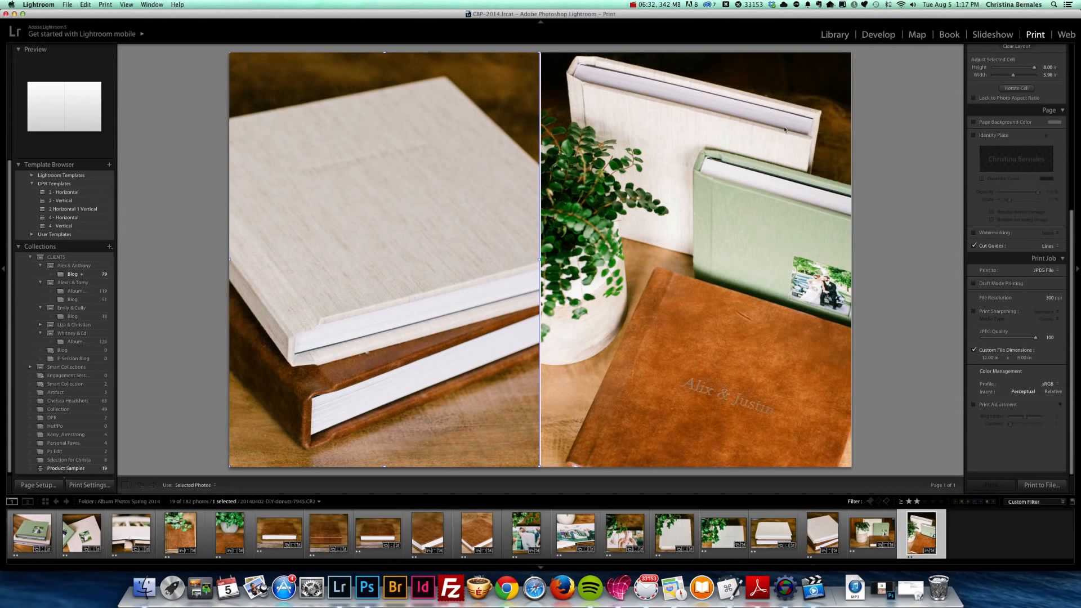
pyautogui.click(732, 128)
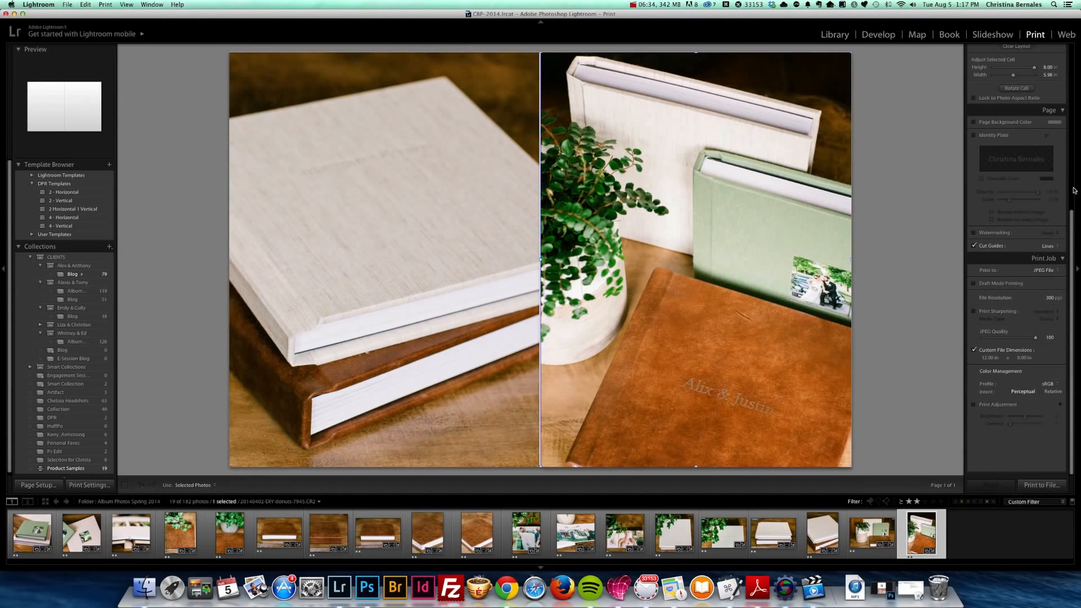
pyautogui.scroll(5, 1013, 193)
pyautogui.scroll(3, 1014, 194)
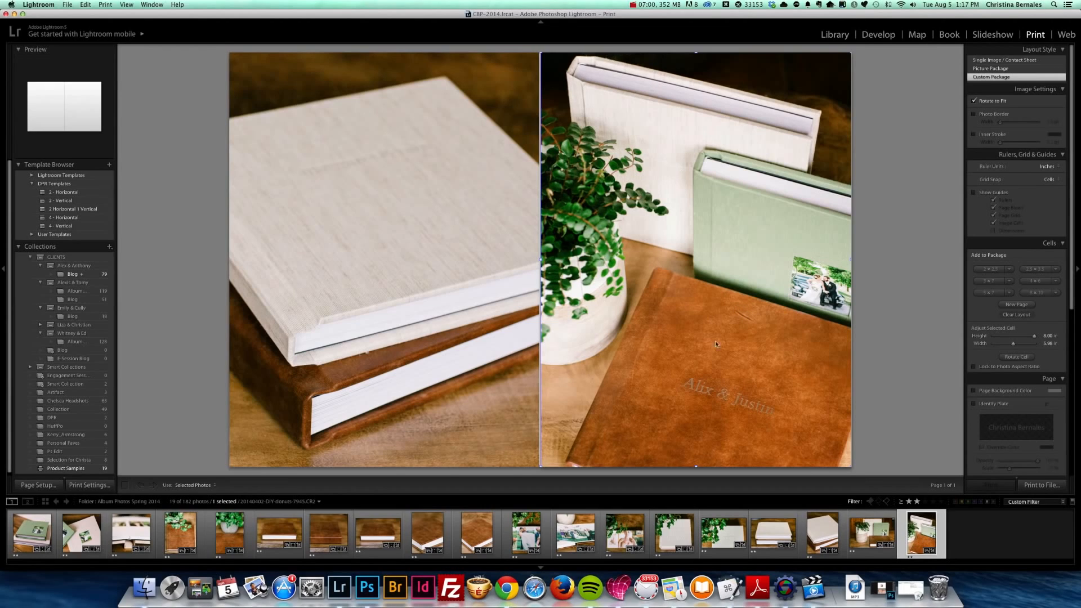
# Step: Crop the photo of albums beside the plant to 4 x 3 in Develop, keeping more space above the albums, and return to Print
pyautogui.click(879, 34)
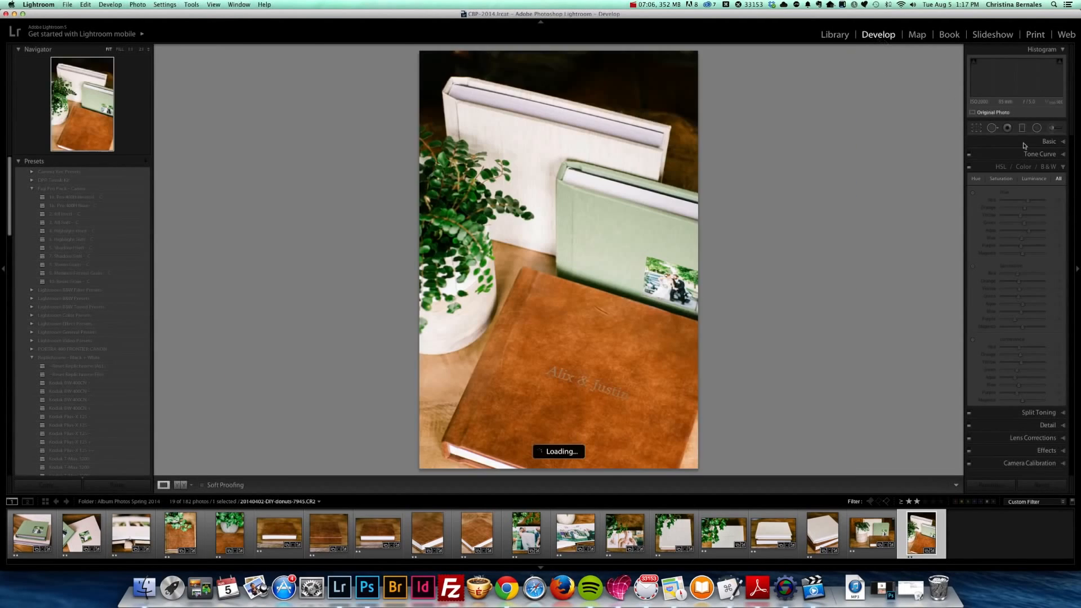
pyautogui.click(976, 128)
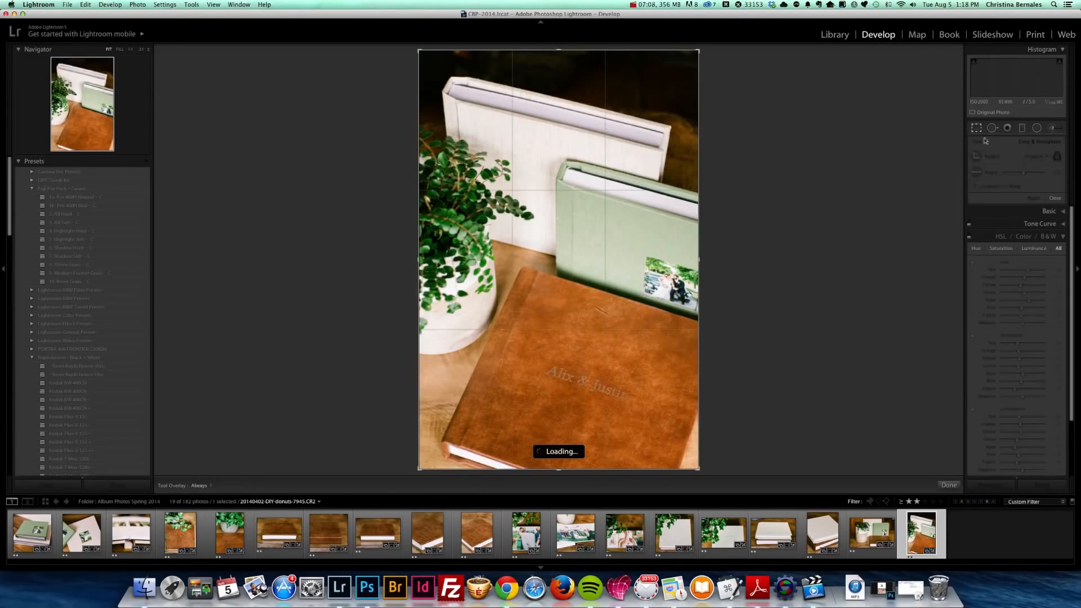
pyautogui.click(1034, 158)
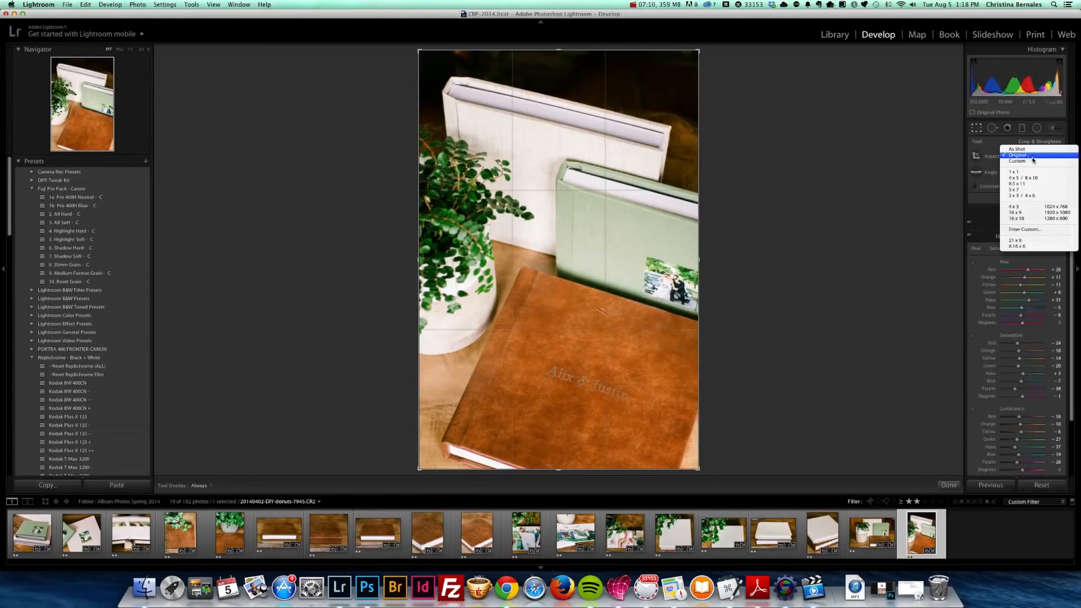
pyautogui.click(1032, 206)
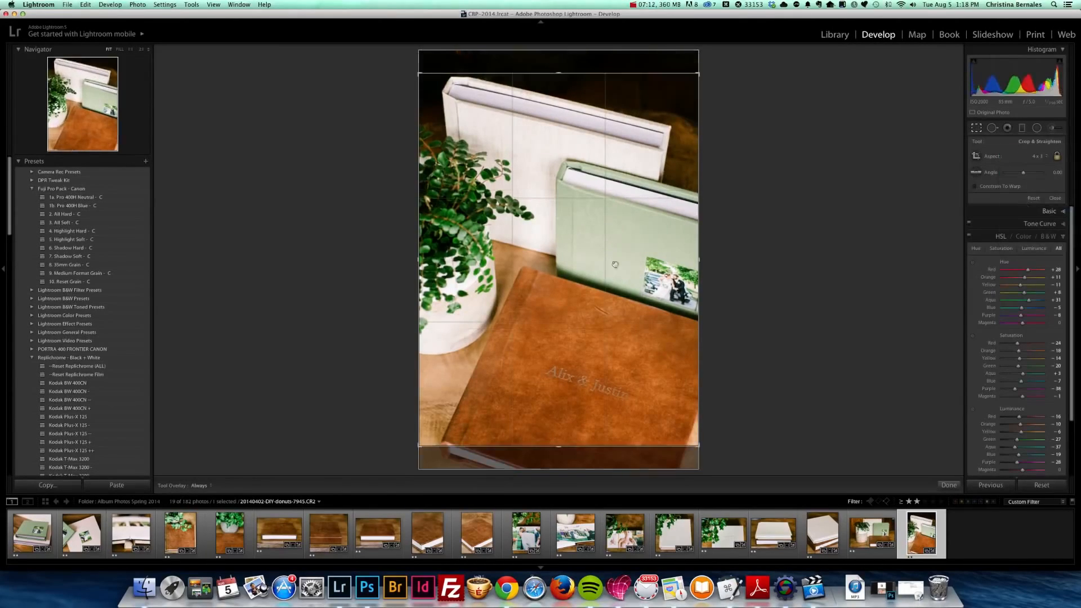
pyautogui.moveTo(575, 238); pyautogui.dragTo(573, 276)
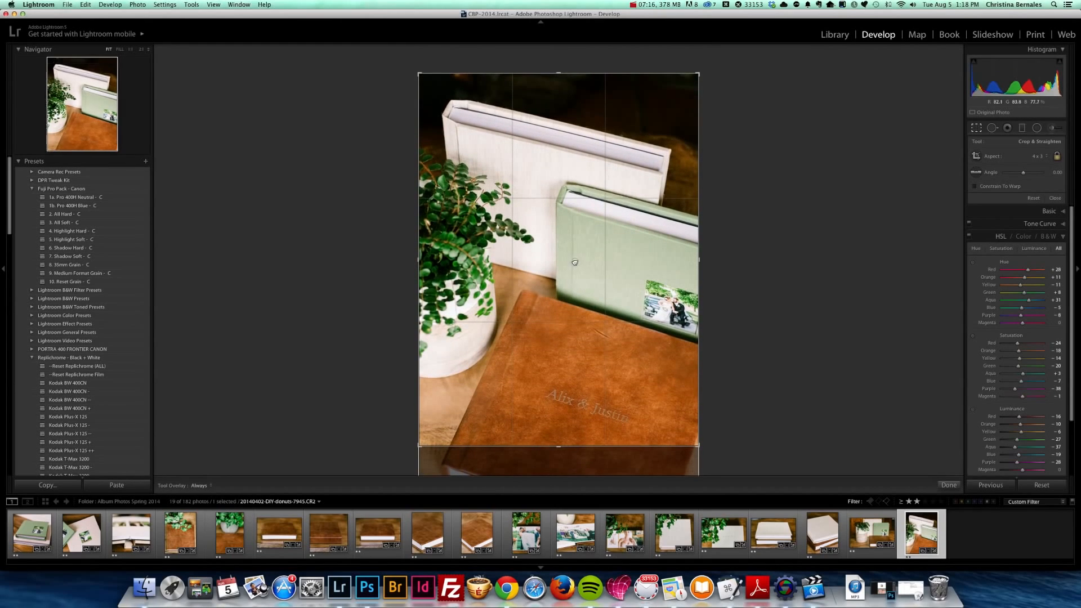
pyautogui.press('Return')
pyautogui.click(1037, 35)
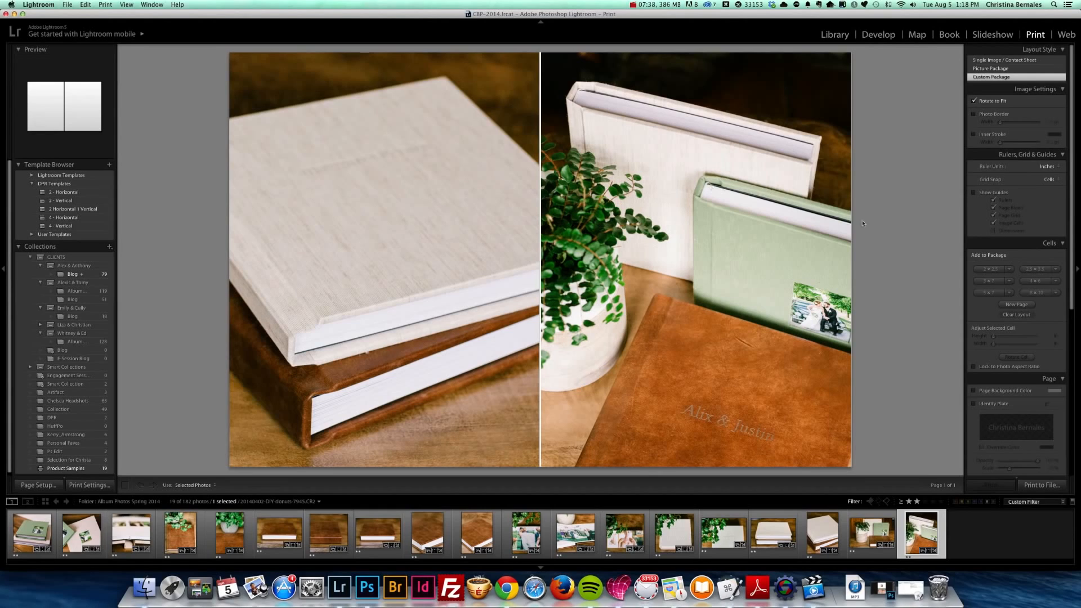
# Step: Keep the print job output as JPEG File and set the file resolution to 190 ppi
pyautogui.scroll(-10, 1021, 436)
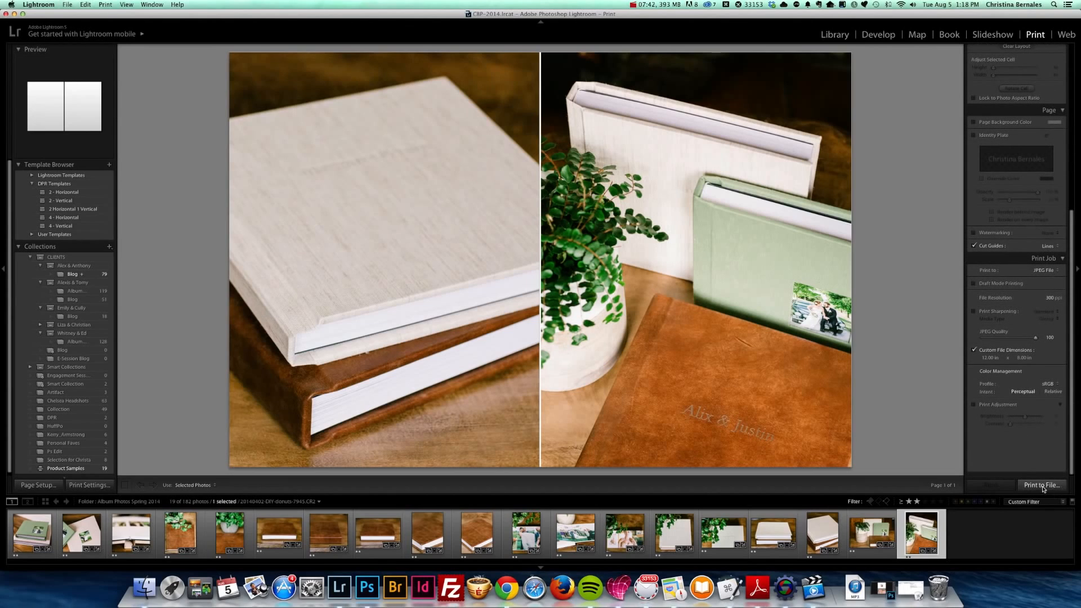
pyautogui.click(1044, 272)
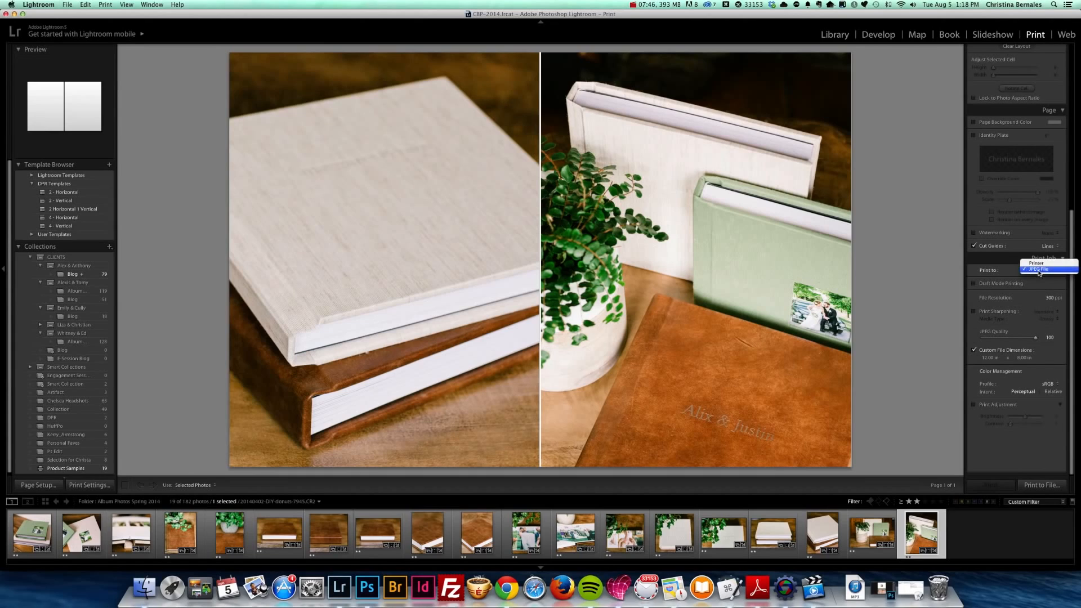
pyautogui.click(1040, 271)
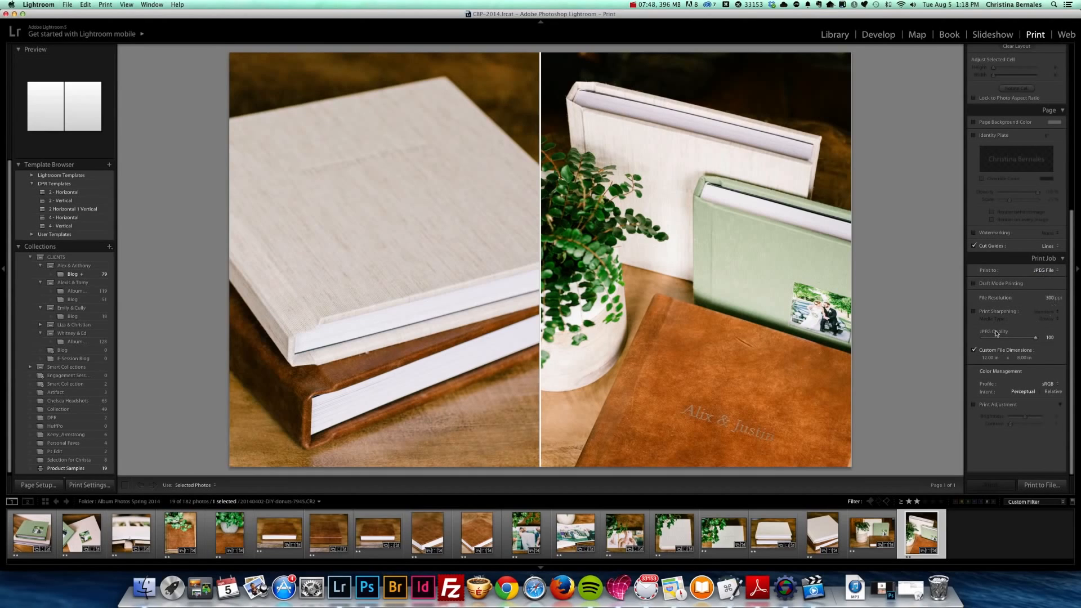
pyautogui.click(1049, 298)
pyautogui.write('190')
pyautogui.press('Return')
# Step: Enable print sharpening at Low with the Matte media type
pyautogui.click(1000, 313)
pyautogui.click(1045, 312)
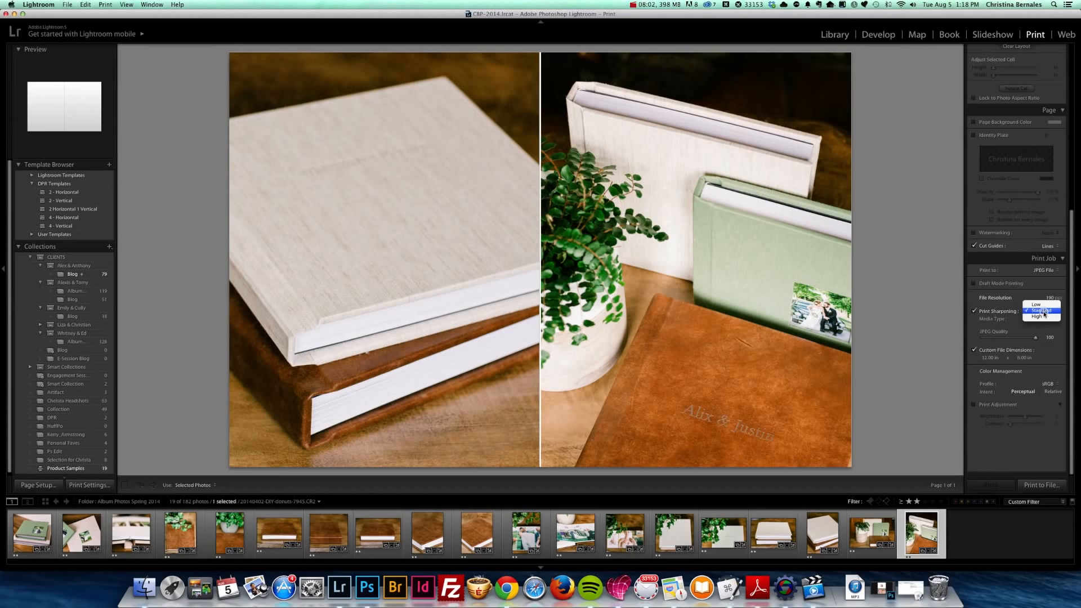
pyautogui.click(1044, 305)
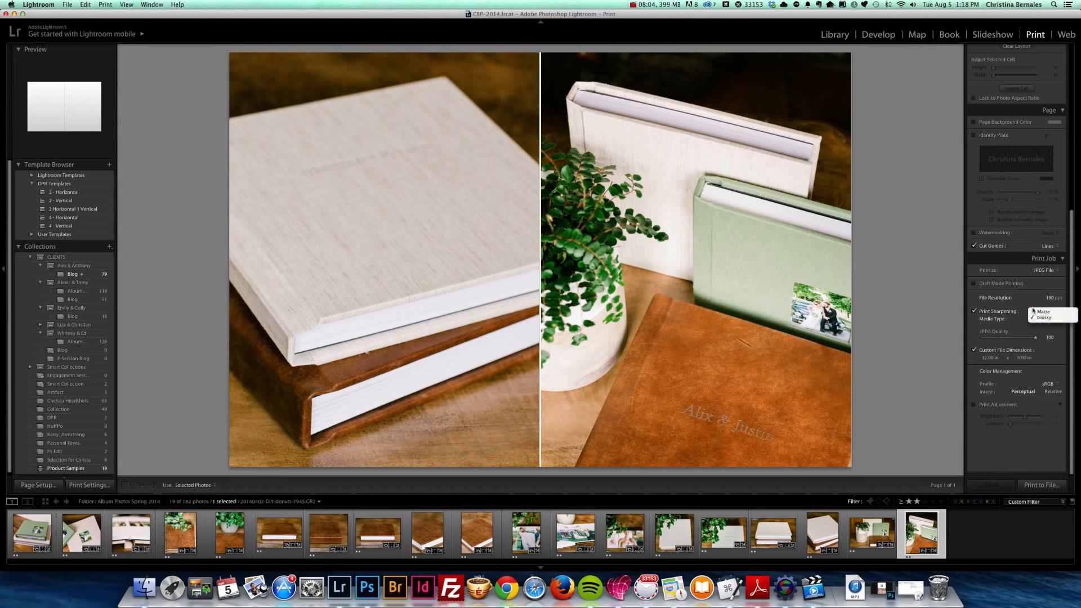
pyautogui.click(1001, 313)
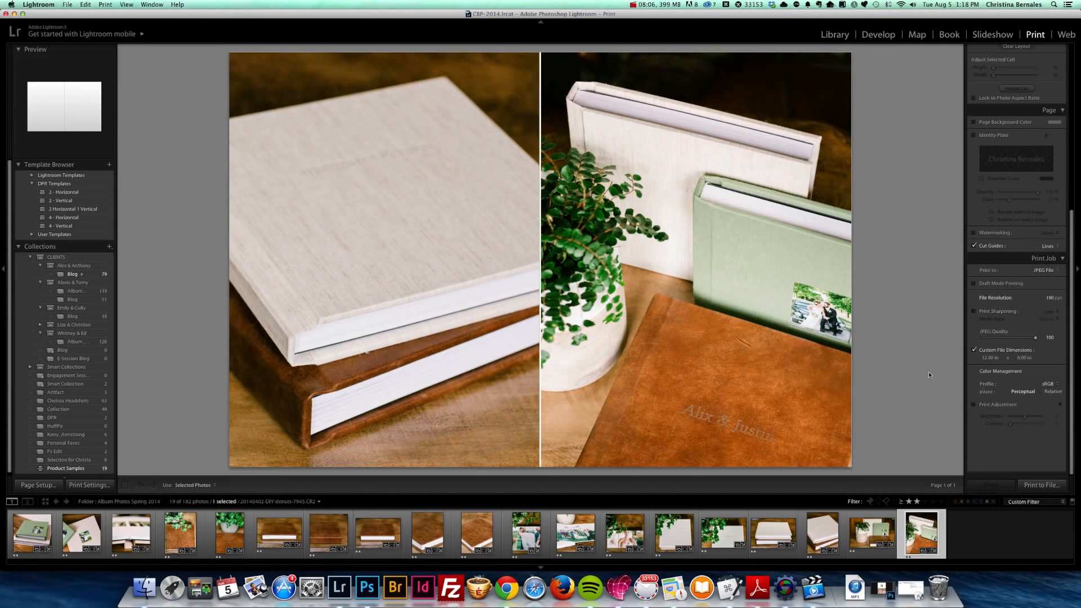
pyautogui.click(988, 311)
pyautogui.click(1046, 319)
pyautogui.click(1041, 311)
pyautogui.scroll(-1, 1013, 448)
pyautogui.scroll(1, 1013, 448)
# Step: Start printing the layout to a file and create a Desktop folder named JPEG Prints for it
pyautogui.click(1039, 487)
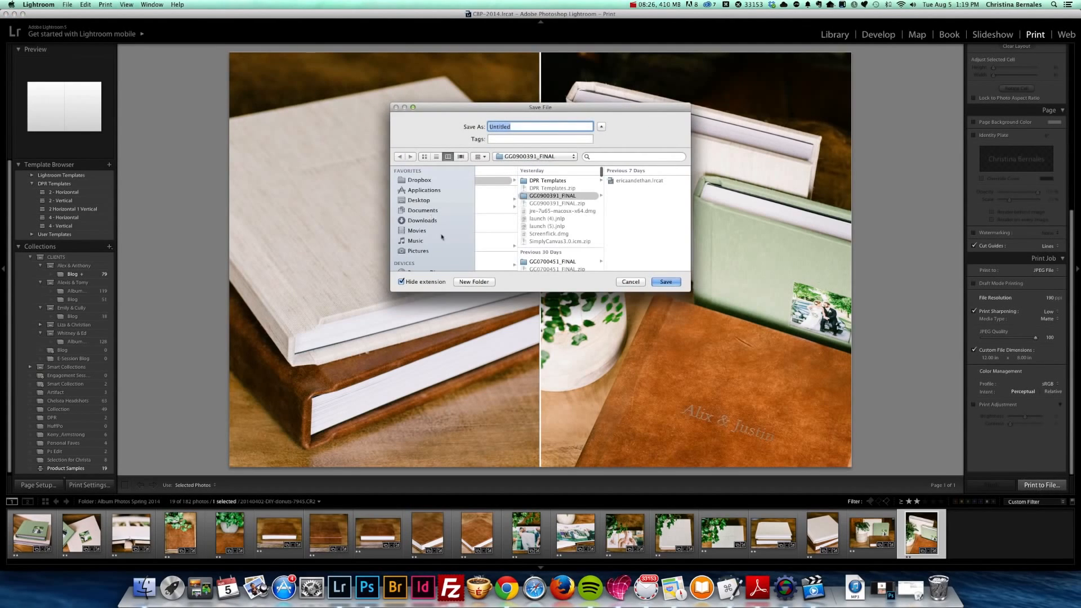
pyautogui.click(416, 200)
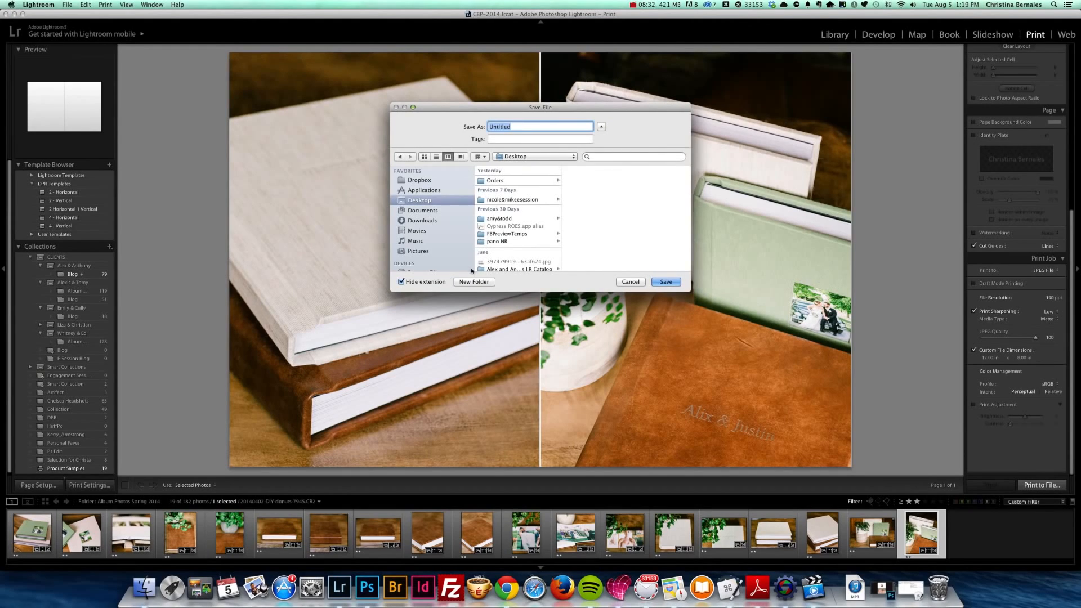
pyautogui.click(472, 281)
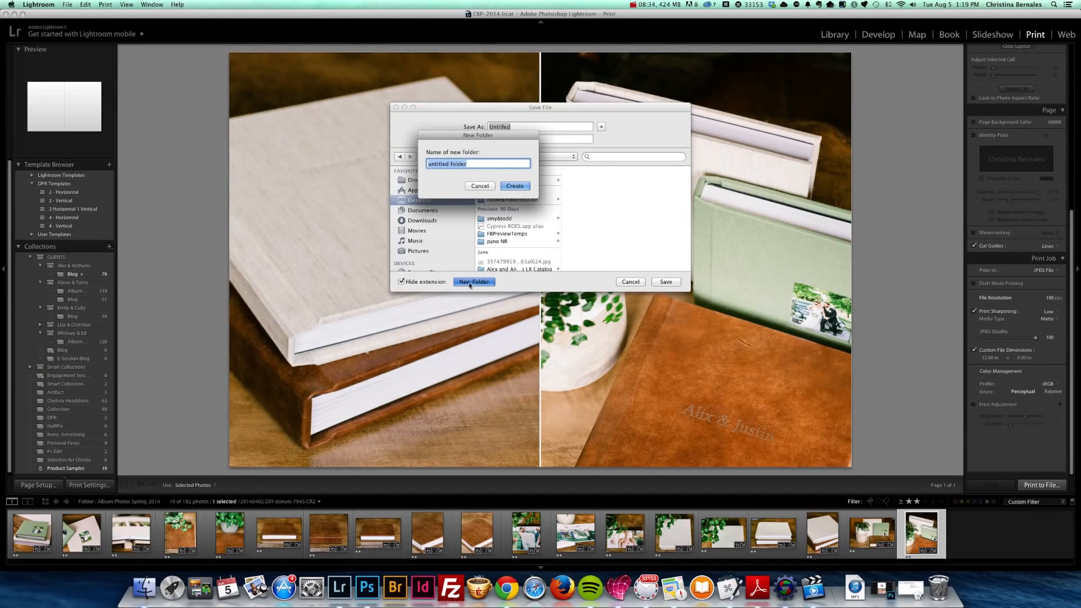
pyautogui.write('JPEG Prints')
pyautogui.click(510, 186)
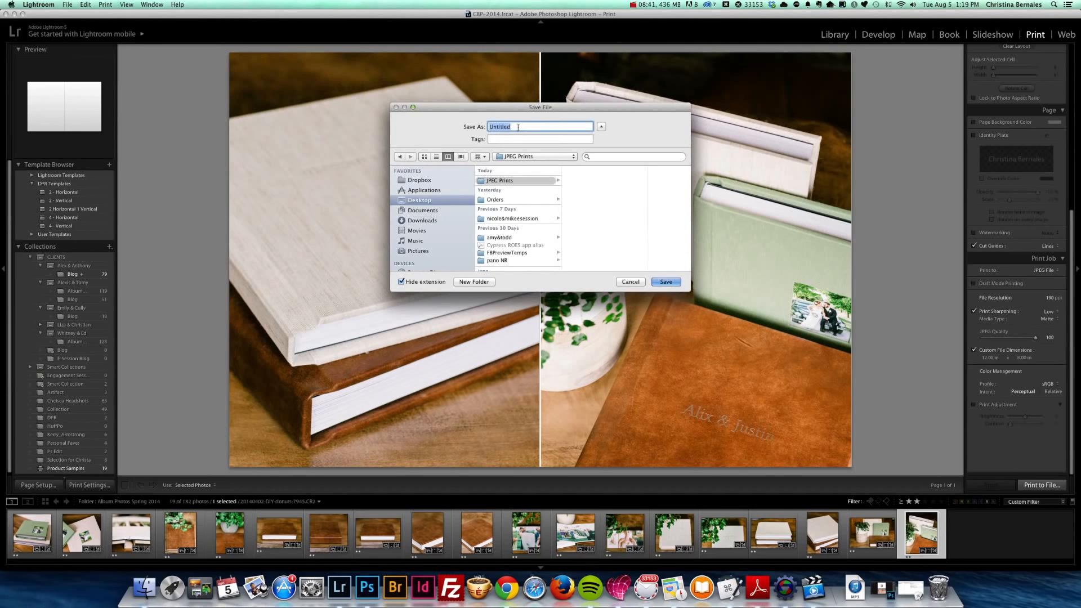
# Step: Name the output file album-dyptych and save it in the JPEG Prints folder
pyautogui.write('album-dy')
pyautogui.press('BackSpace')
pyautogui.write('i')
pyautogui.press('BackSpace')
pyautogui.write('yptych')
pyautogui.click(676, 284)
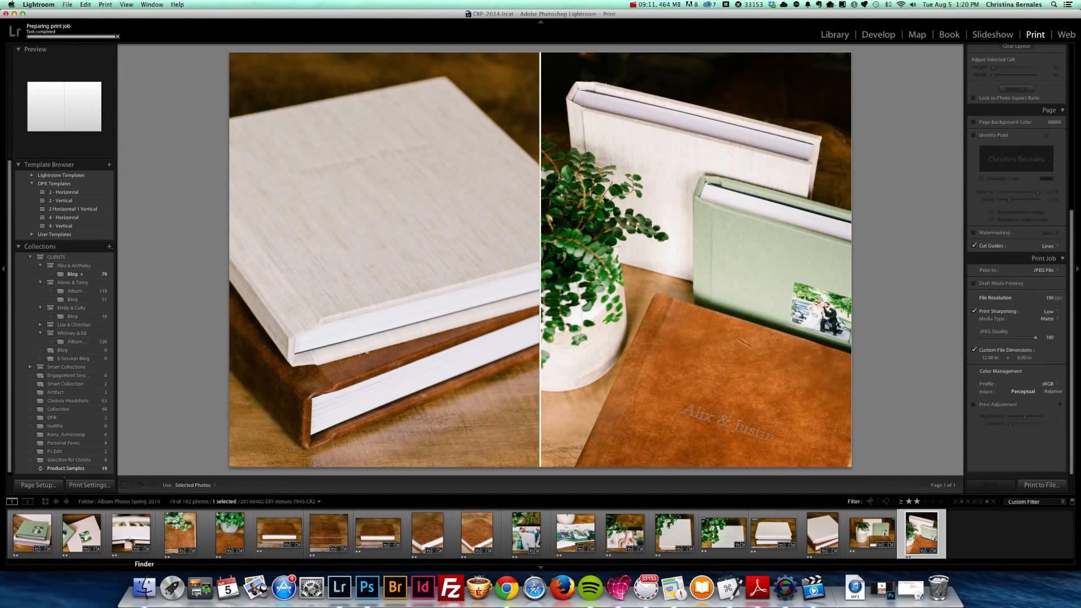
# Step: Switch to Finder, examine album-dyptych.jpg in an enlarged preview from the Desktop's JPEG Prints folder, and return to Lightroom
pyautogui.click(145, 587)
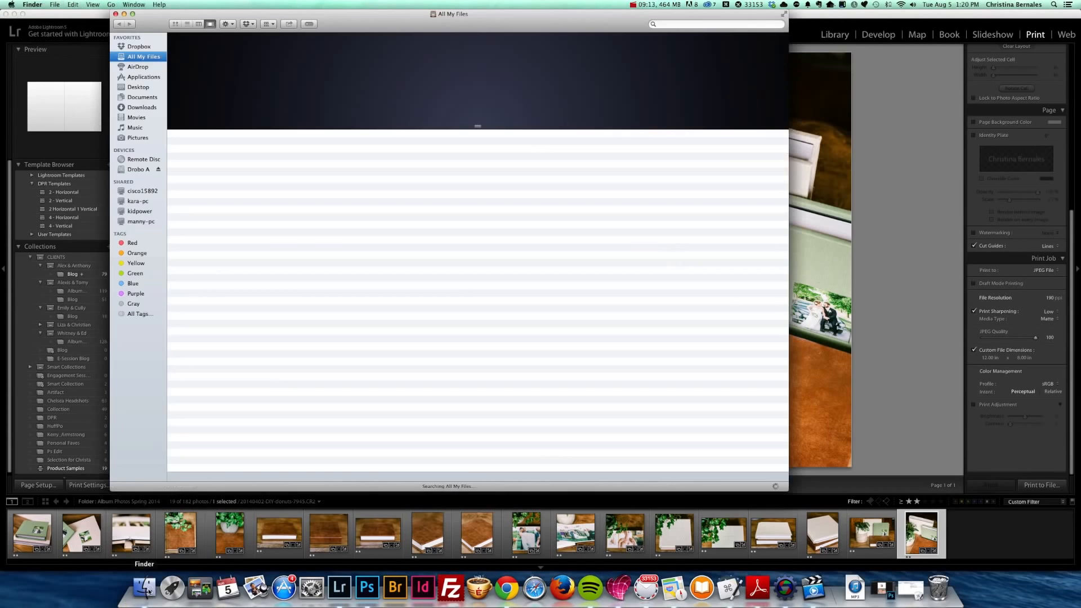
pyautogui.click(138, 87)
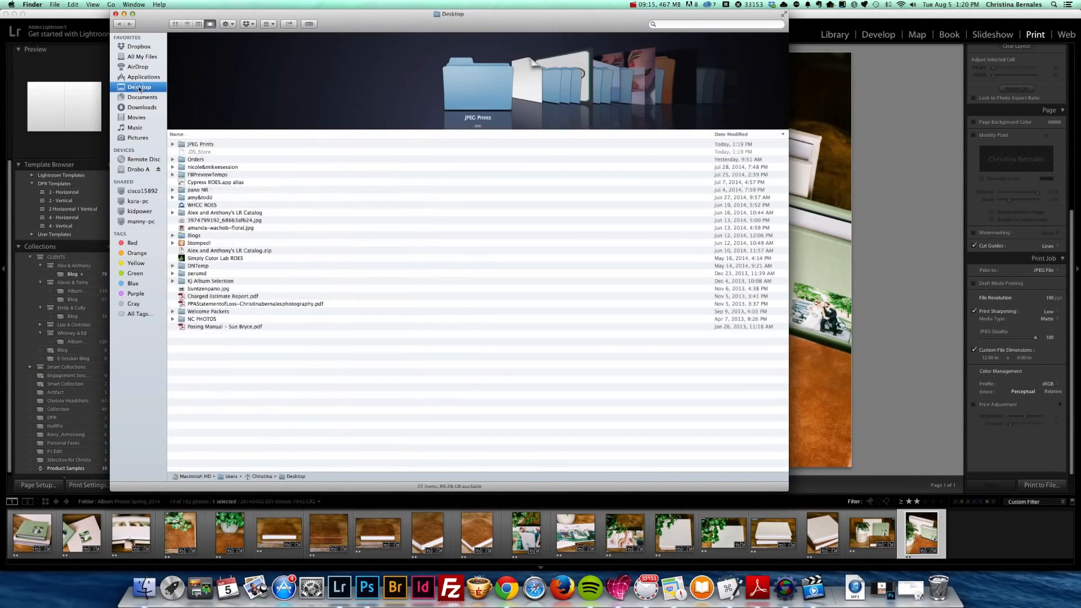
pyautogui.click(204, 144)
pyautogui.doubleClick(203, 144)
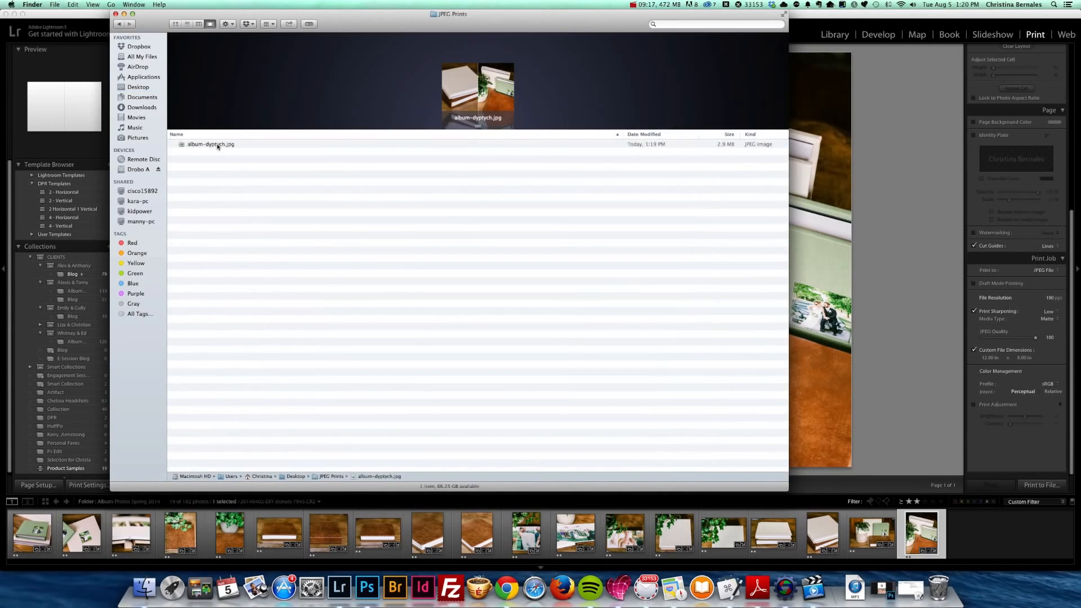
pyautogui.click(203, 144)
pyautogui.moveTo(476, 126); pyautogui.dragTo(468, 414)
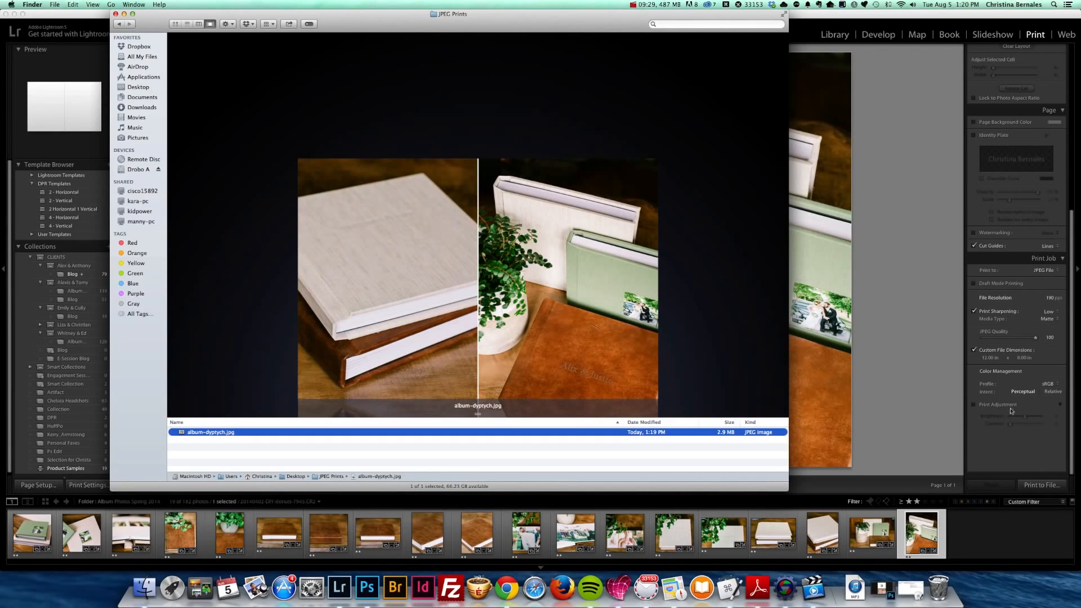
pyautogui.click(891, 351)
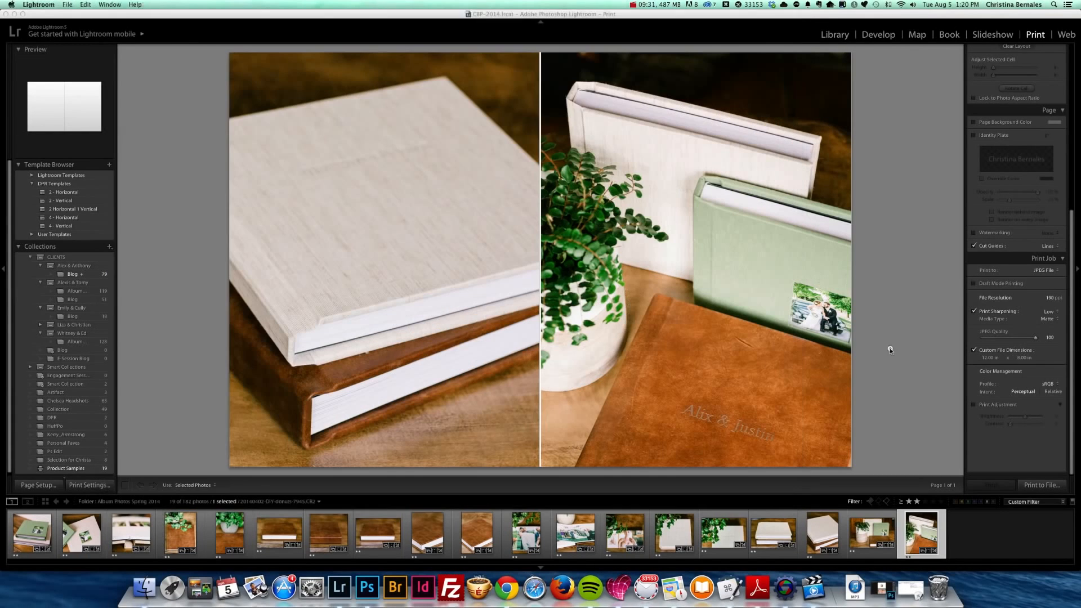
pyautogui.scroll(4, 1000, 338)
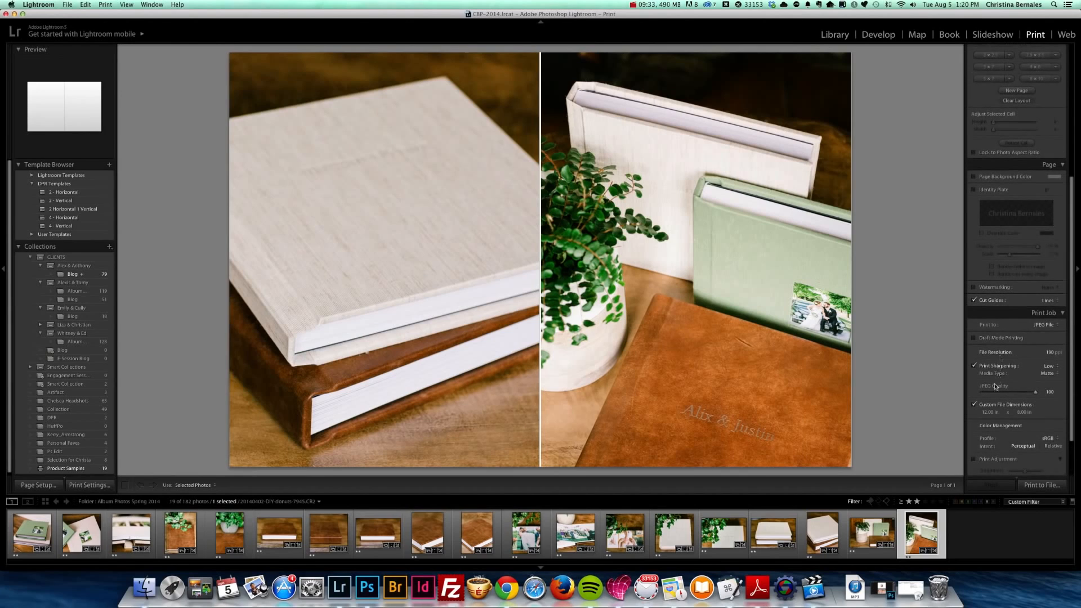